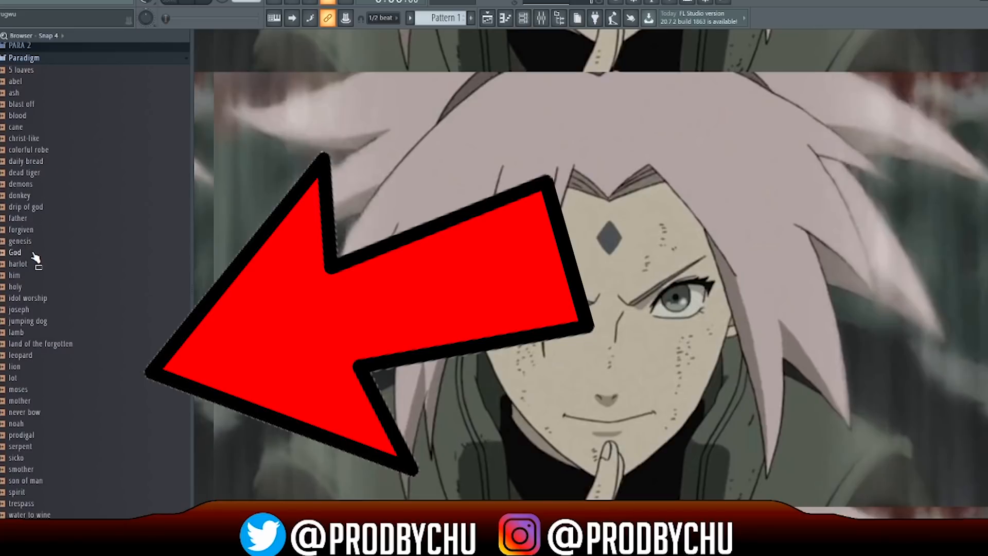
Step: Show and reposition the channel rack, and load the God sample from the Paradigm kit into a new channel
left_click(521, 23)
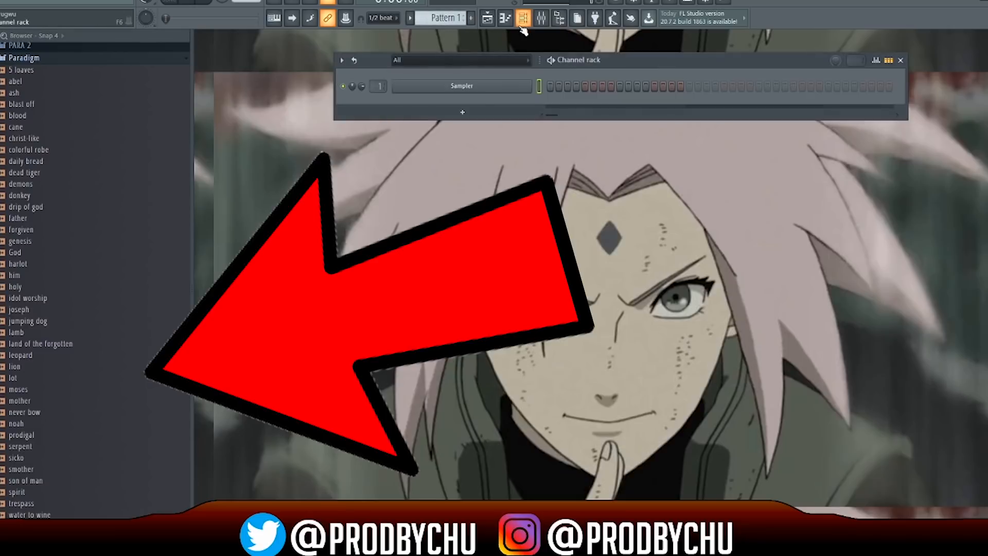
left_click_drag(621, 60, 596, 186)
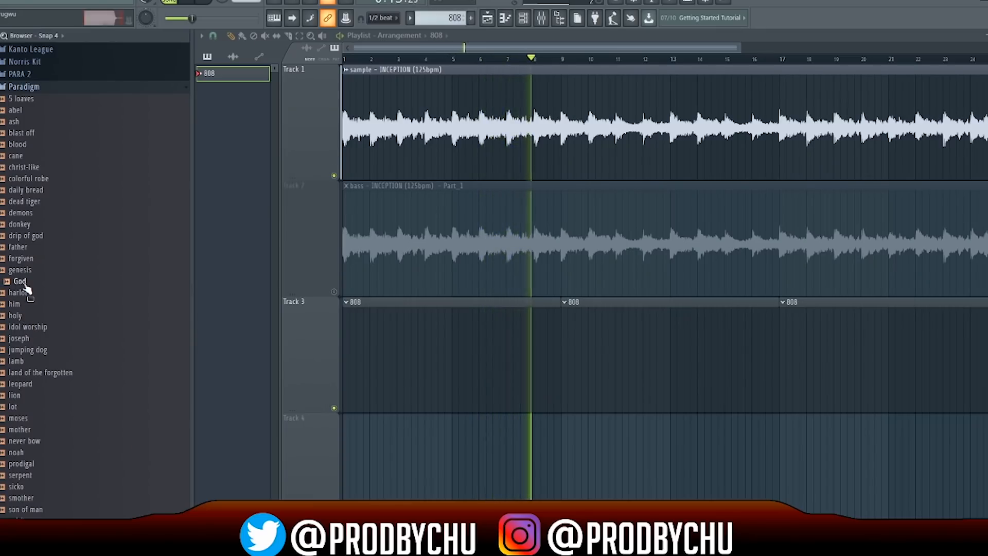
right_click(25, 286)
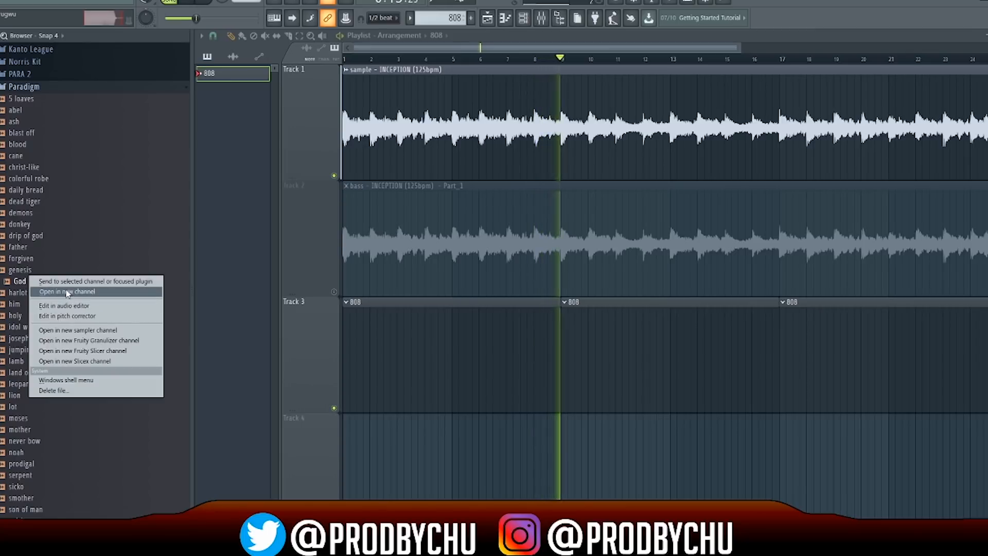
left_click(65, 292)
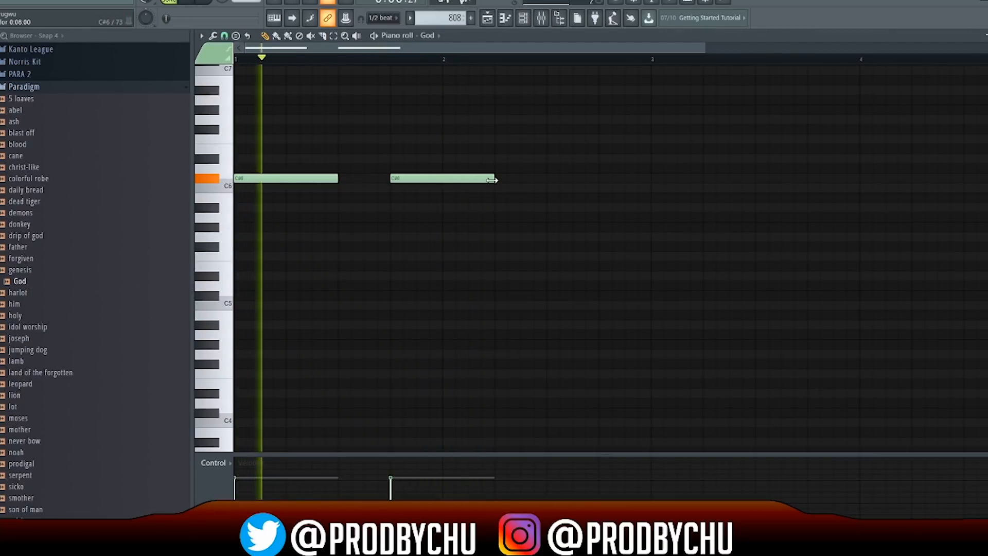
Step: Add another C#6 note to the God pattern directly after its second note
left_click(497, 178)
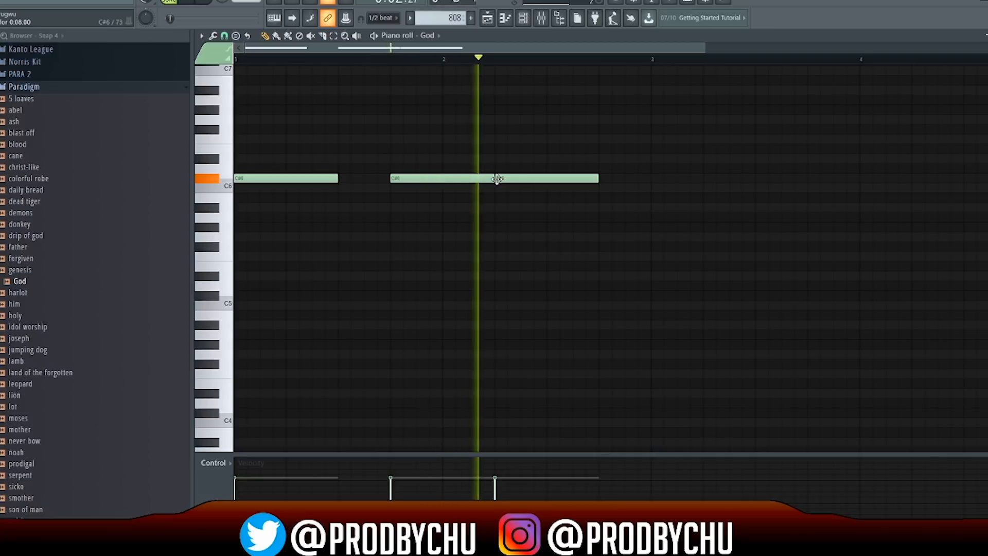
left_click(650, 249)
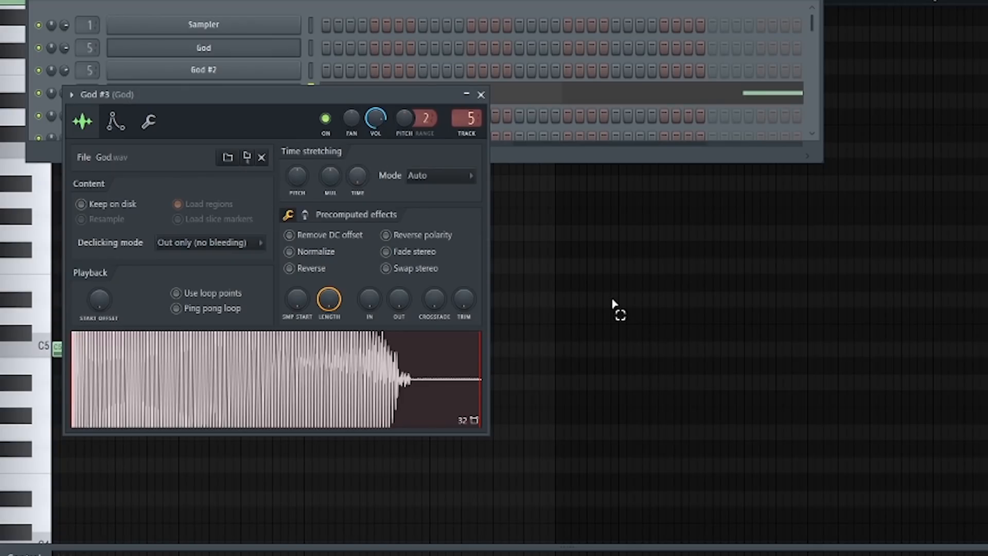
Step: Play back the God #3 pattern and add two C5 notes between its two existing C5 notes
left_click(612, 303)
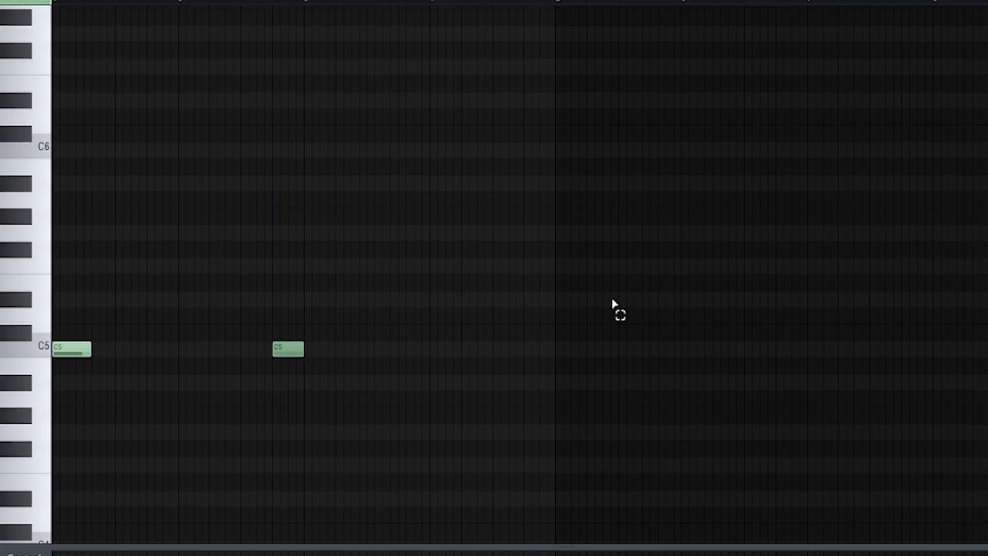
key("space")
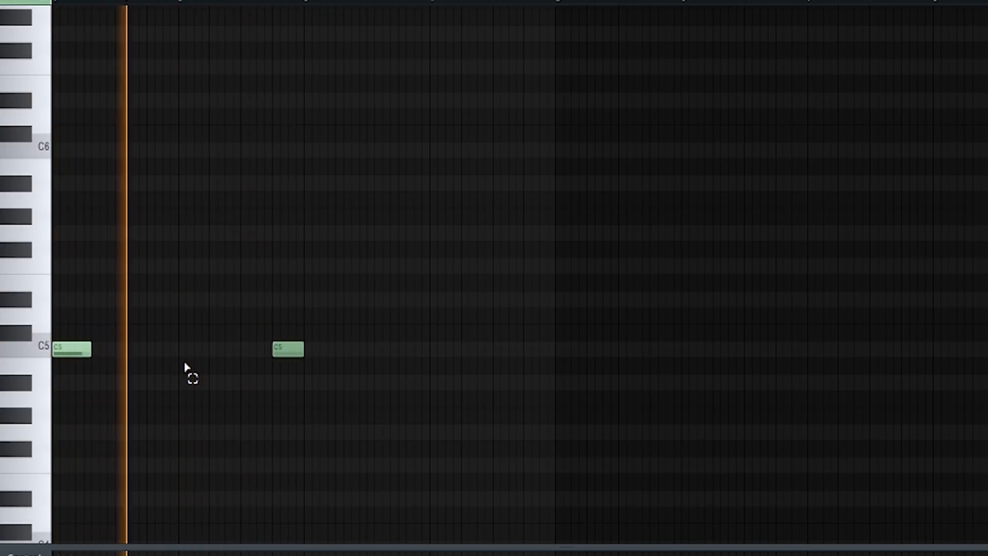
key("space")
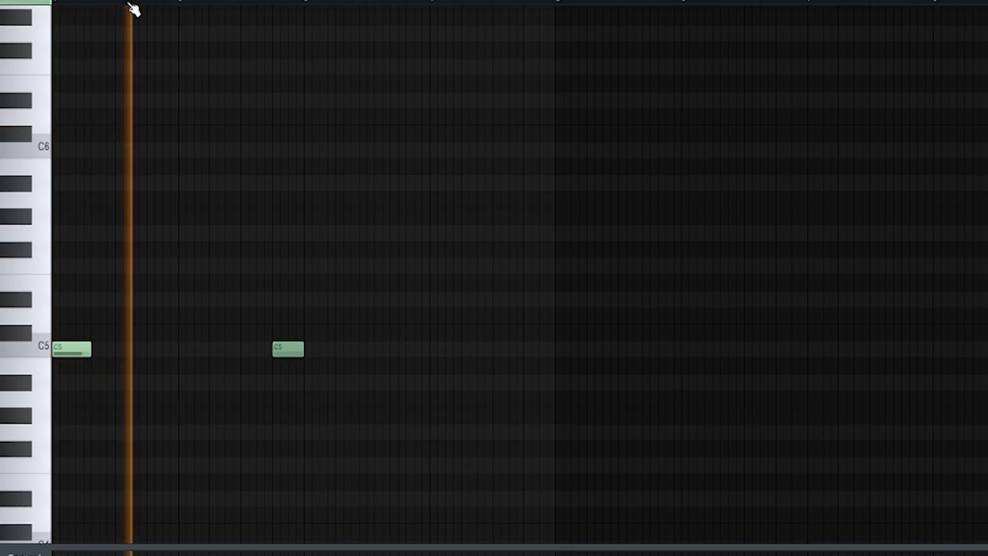
scroll(92, 6, "up", 2)
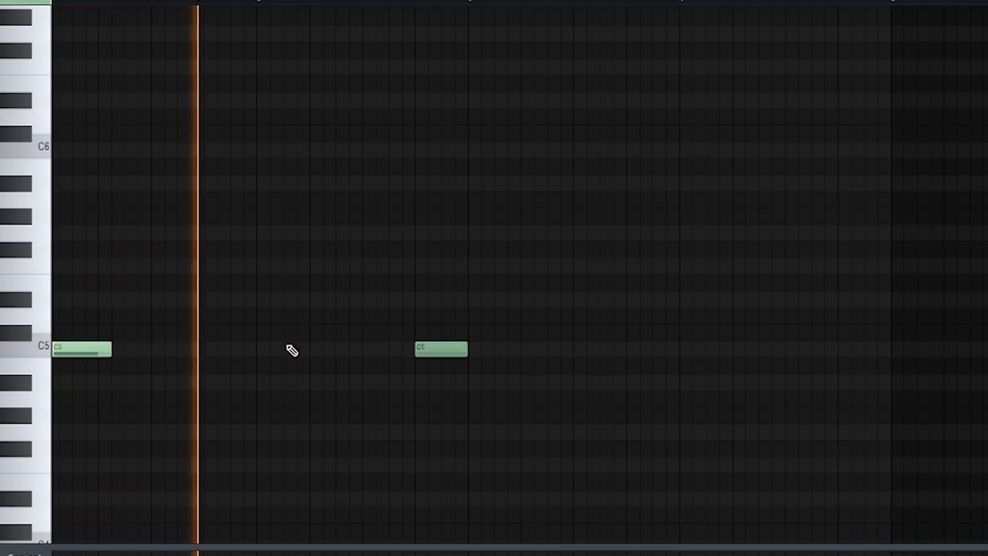
left_click(205, 352)
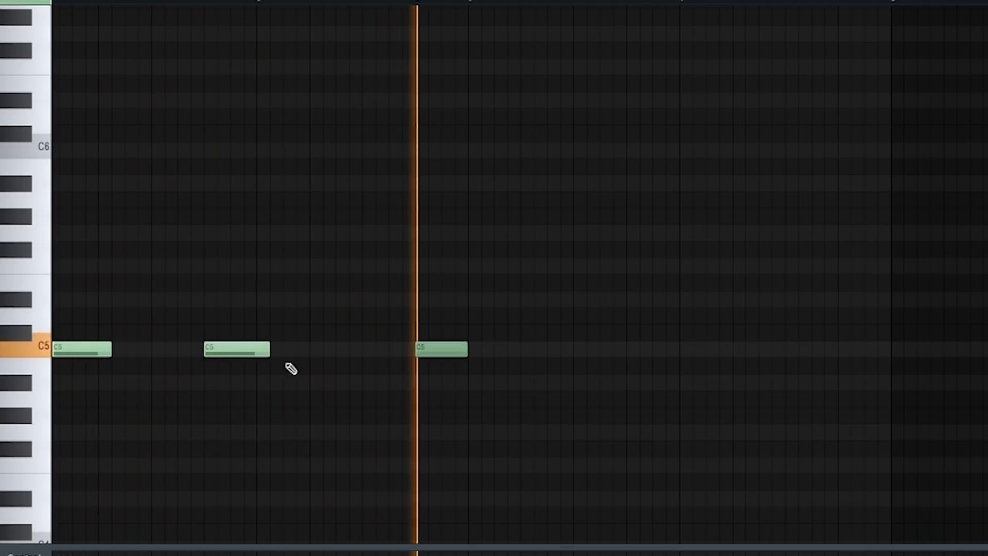
left_click(310, 352)
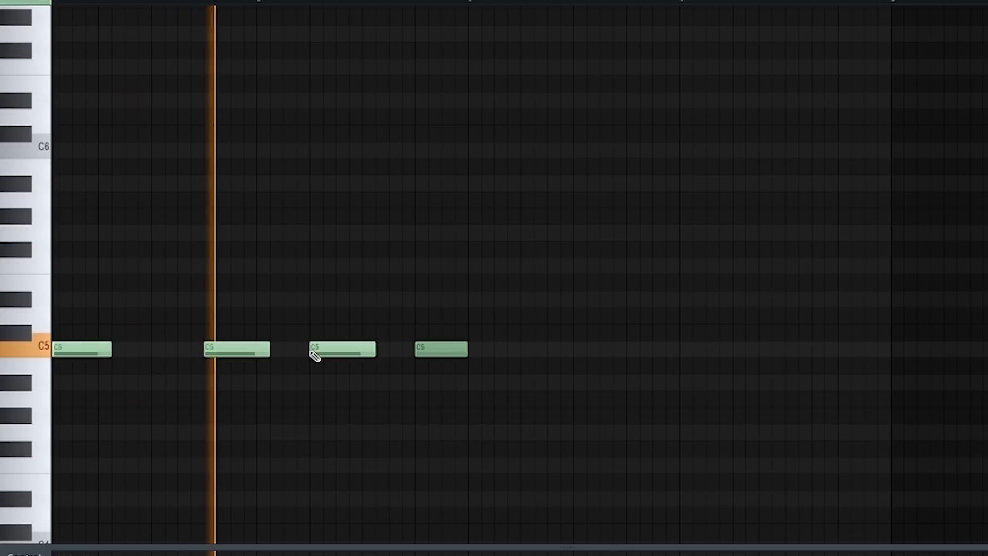
Step: Slice the second C5 note into two and raise the first slice one octave to C6
key("c")
left_click(229, 350)
key("e")
left_click(220, 355)
key("ctrl+Up")
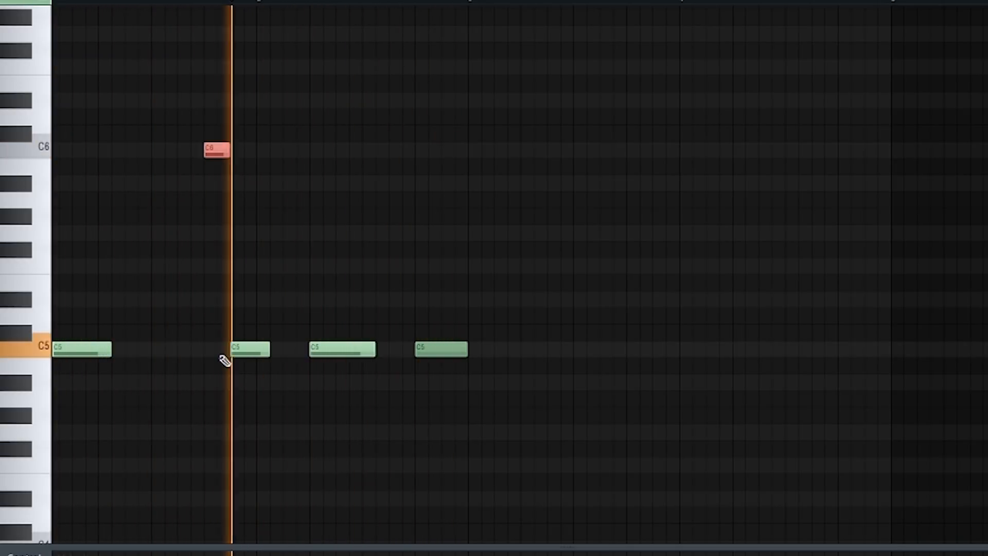
key("ctrl+d")
key("p")
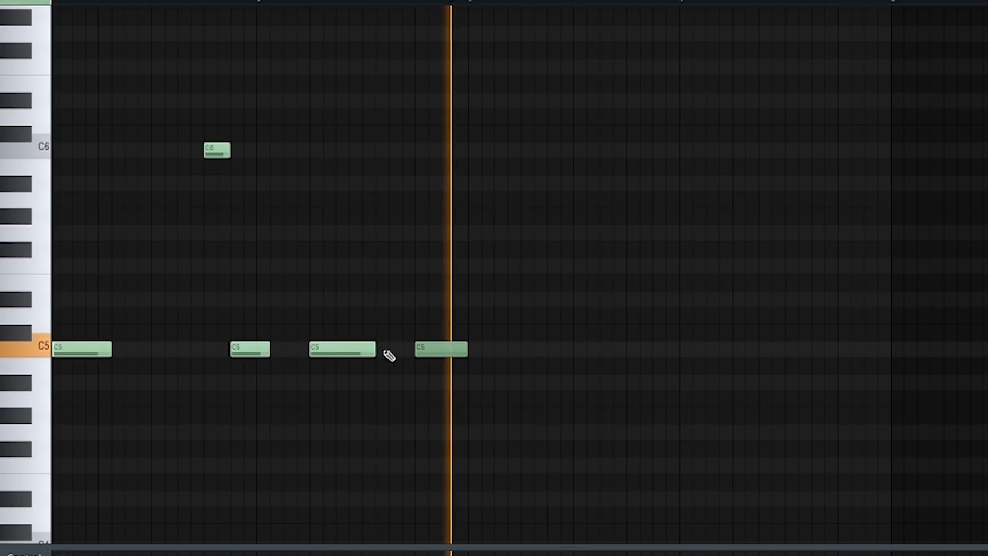
Step: Replace the last C5 note with one starting slightly earlier, shortened to a duration of 0:04:00
right_click(429, 353)
left_click(389, 350)
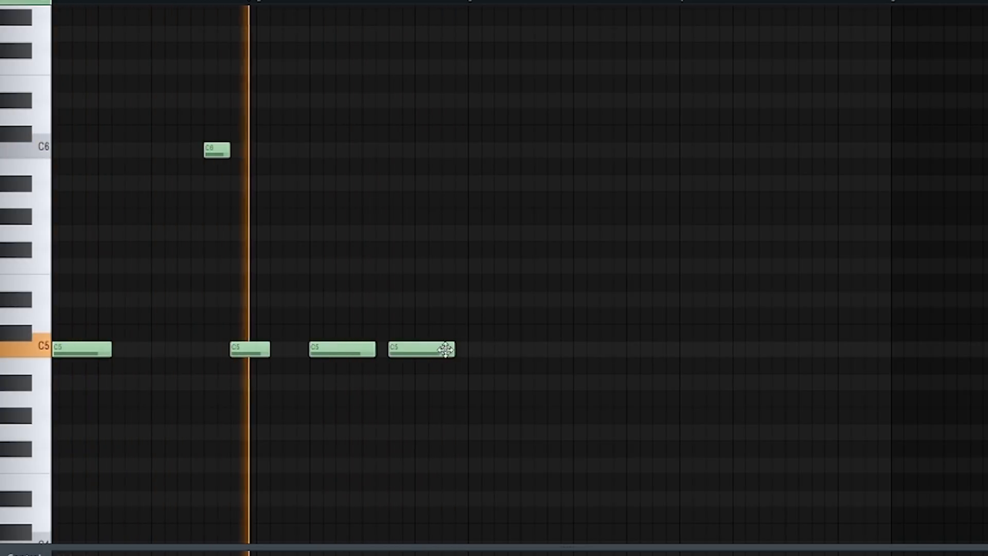
left_click_drag(458, 349, 448, 350)
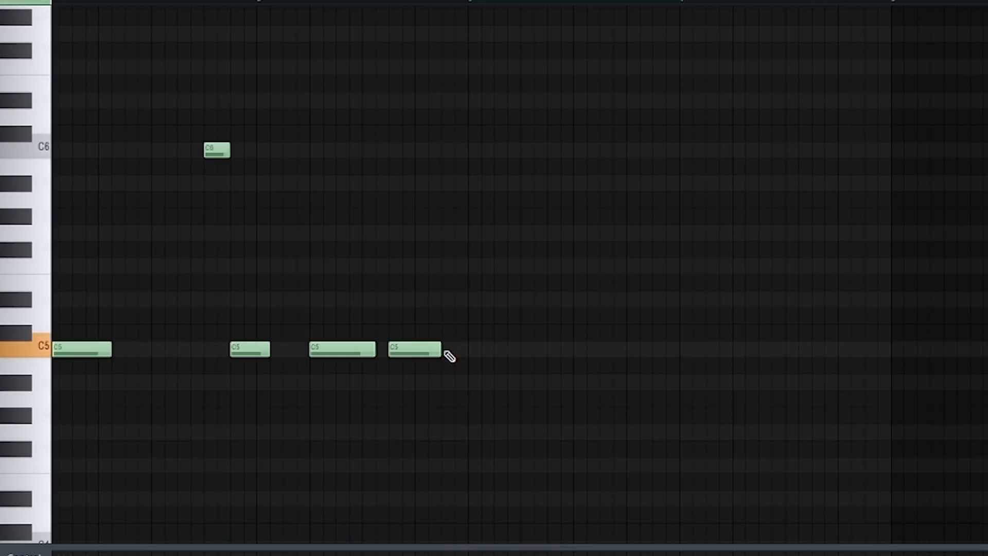
double_click(423, 350)
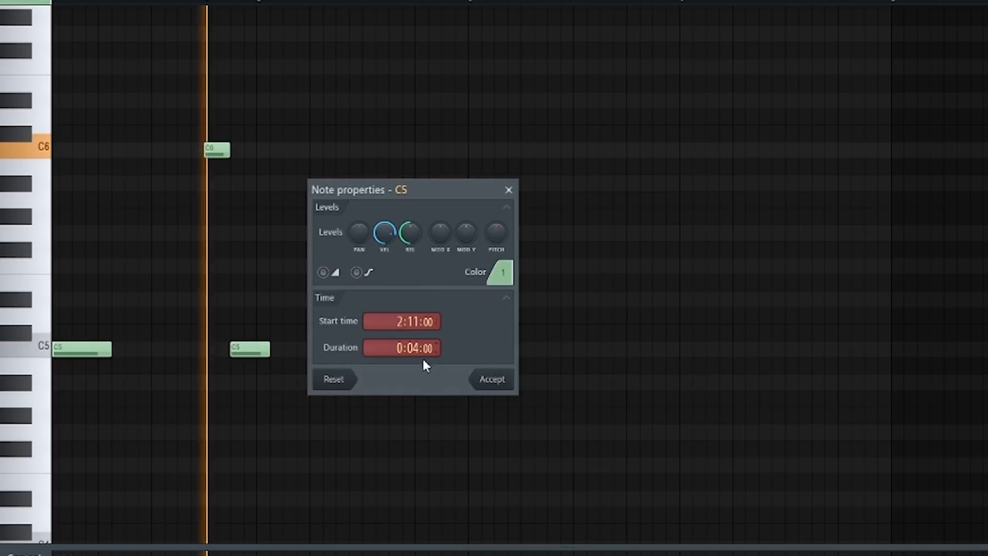
left_click(485, 383)
mouse_move(419, 349)
left_mouse_down()
mouse_move(422, 383)
mouse_move(417, 349)
left_mouse_up()
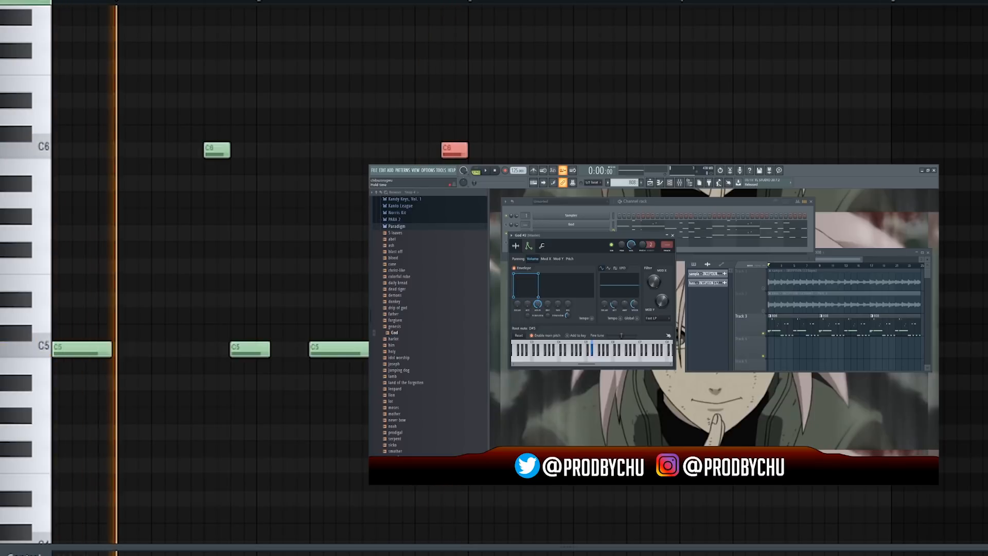
Step: Halve the second C6 note's length and place an equally short C7 note right after it
left_click_drag(467, 151, 455, 151)
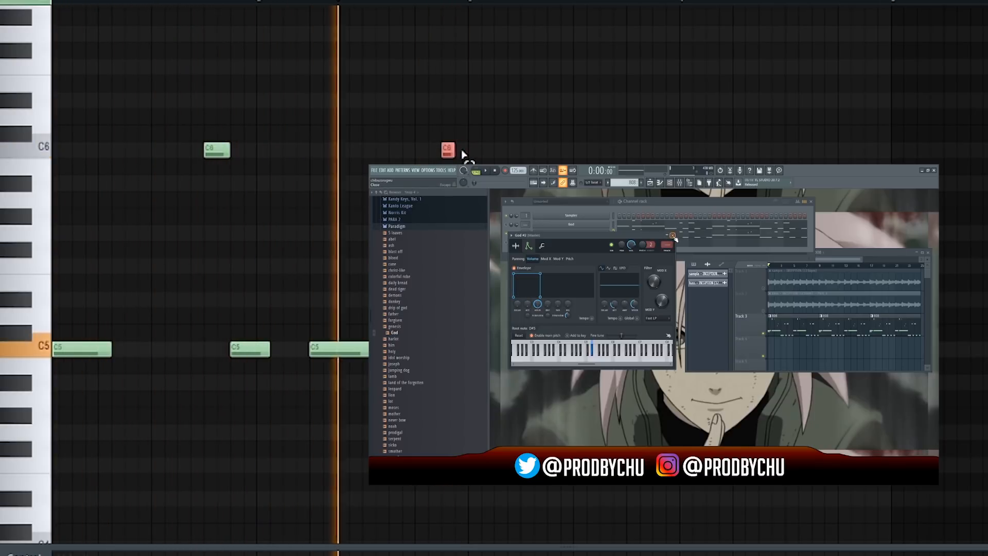
left_click(457, 154)
key("ctrl+z")
scroll(459, 157, "up", 5)
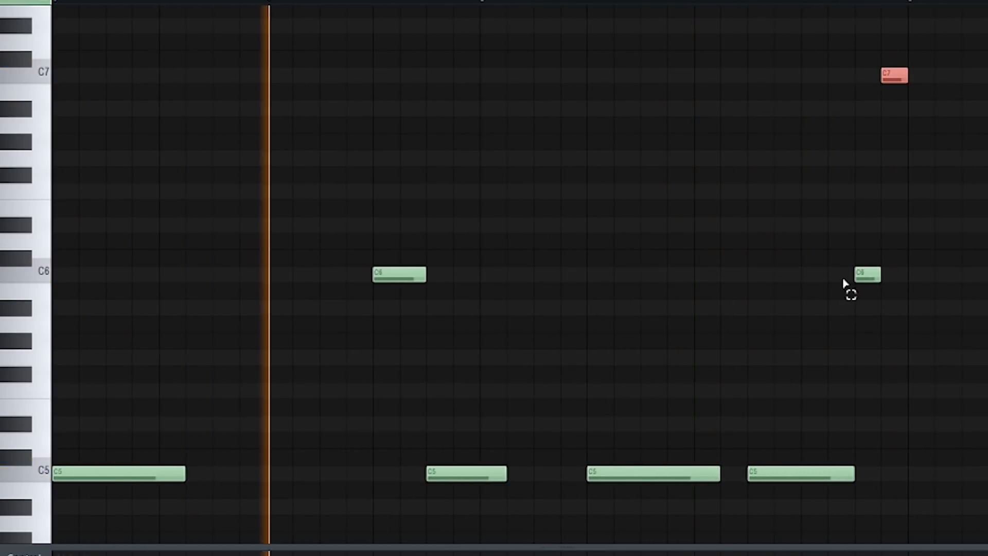
Step: Shorten the last C5 note, start the following C6 note at its new end, and remove the C7 note
left_click_drag(853, 472, 804, 473)
left_click_drag(857, 276, 804, 275)
left_click_drag(869, 66, 873, 88)
right_click(894, 76)
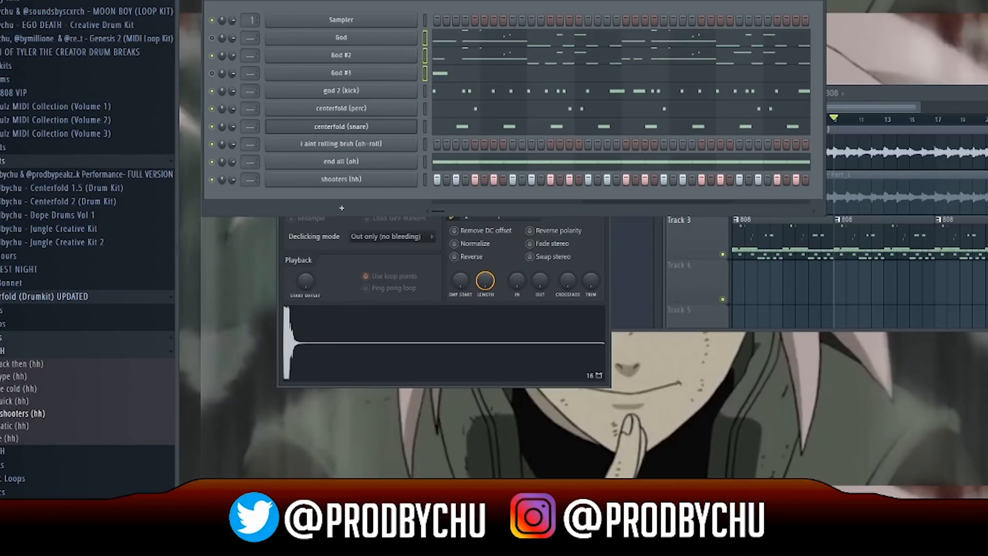
Step: Route the three selected God channels to mixer insert 5
key("F9")
left_click(352, 170)
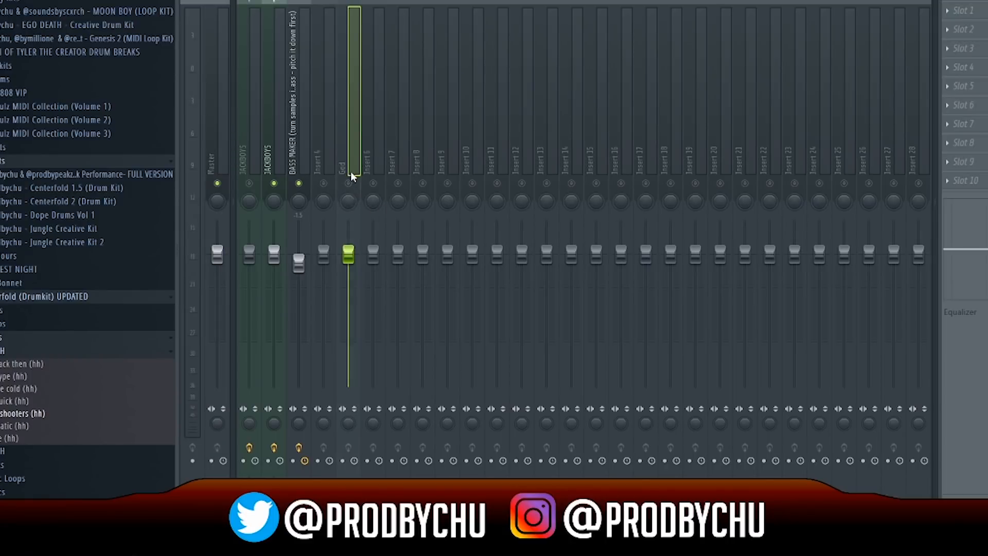
key("F9")
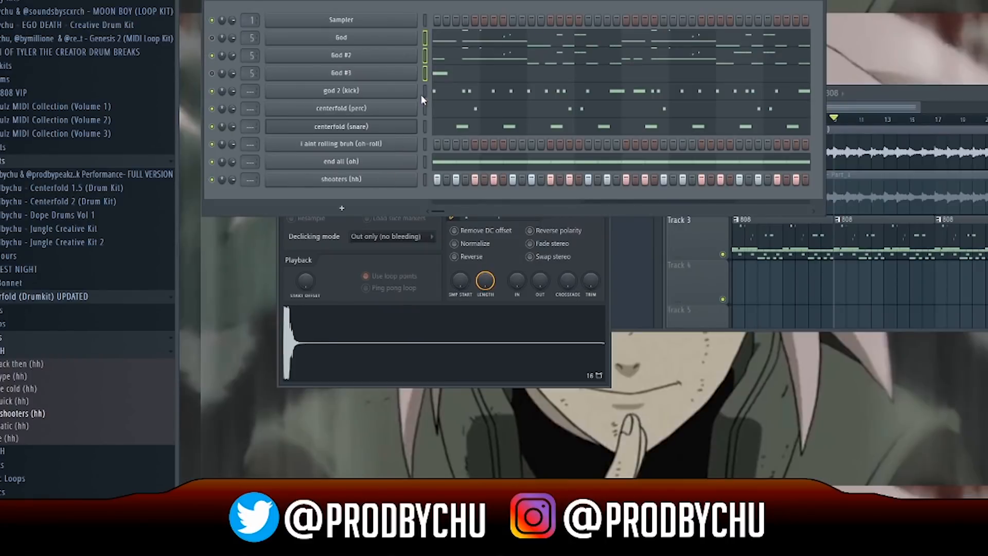
Step: Route the six drum channels, god 2 (kick) through shooters (hh), to mixer inserts 9 to 14
left_click_drag(425, 91, 426, 171)
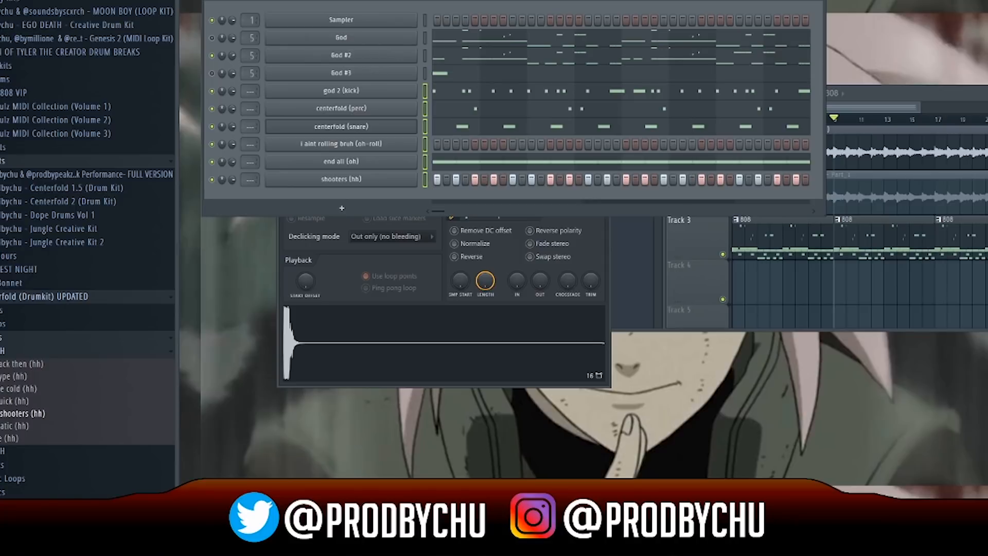
key("F9")
left_click(436, 148)
key("ctrl+l")
Step: Select the God insert, enable all mixer tracks and toggle the mute of the BASS MAKER track
left_click(348, 167)
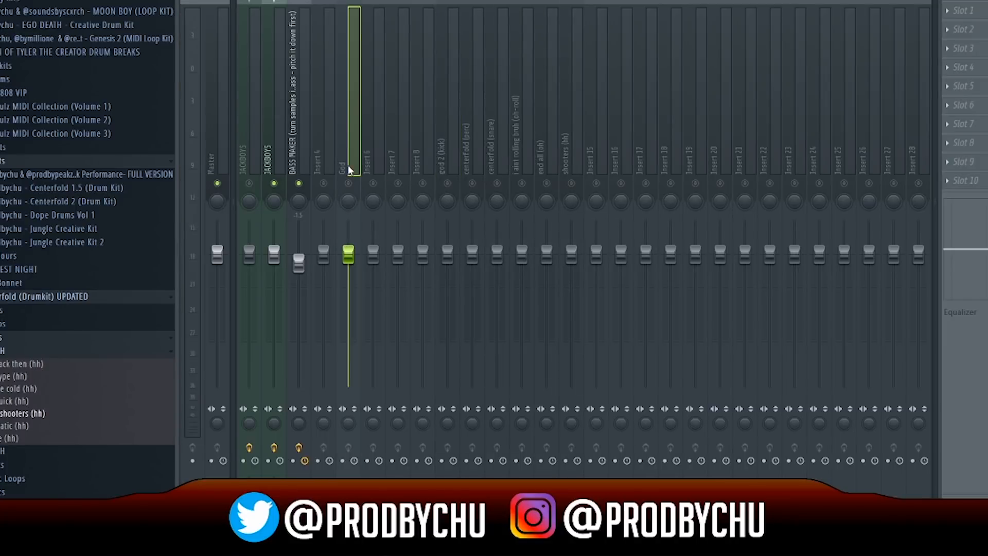
right_click(350, 183)
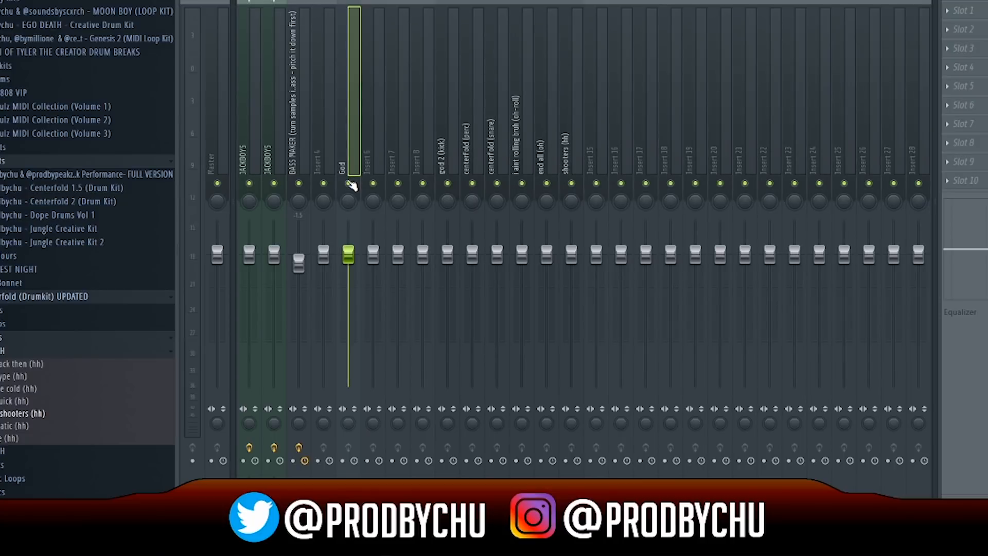
left_click(300, 183)
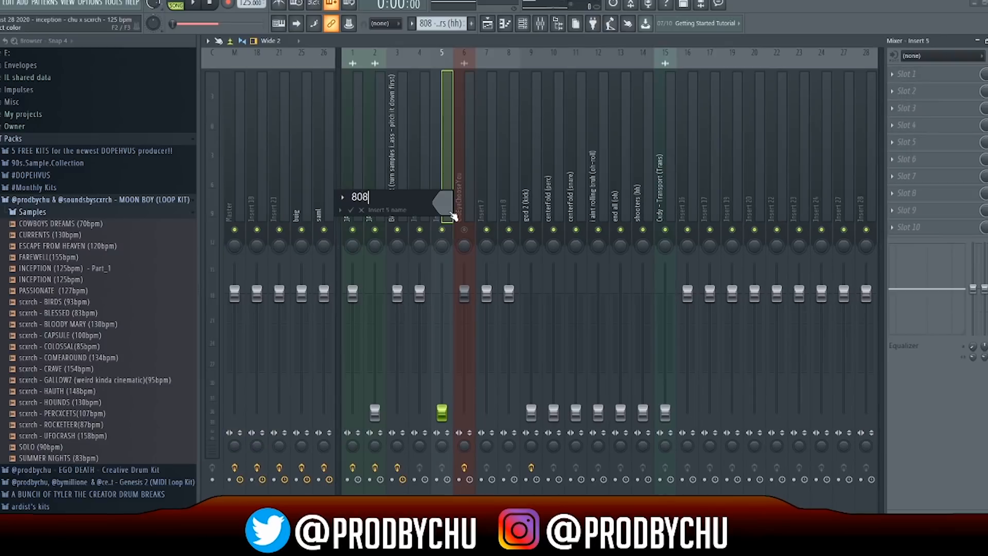
Step: Raise the mixer faders of the 808 to about -11.2 dB, the kick to -23.1 dB and the perc to -12.9 dB
left_click_drag(441, 410, 443, 351)
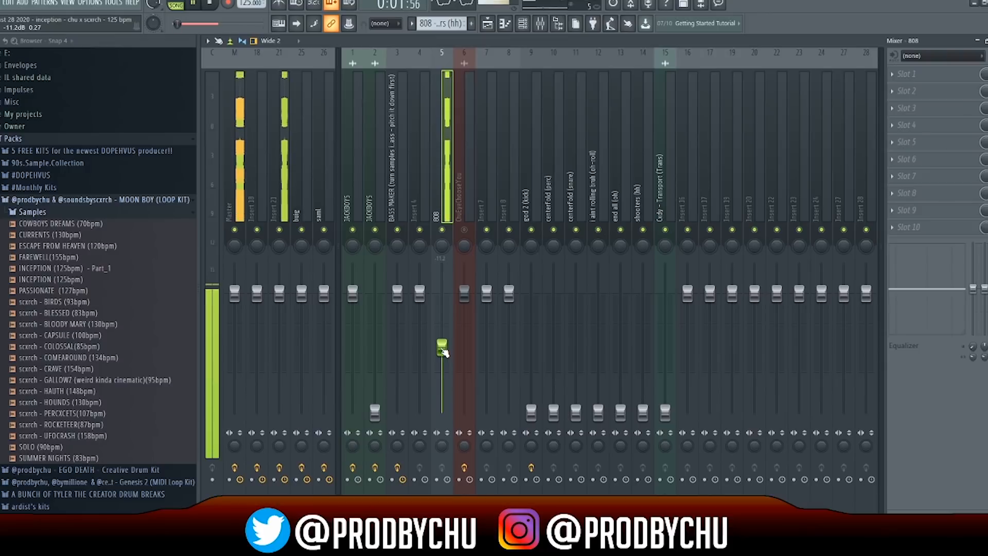
left_click_drag(532, 419, 553, 383)
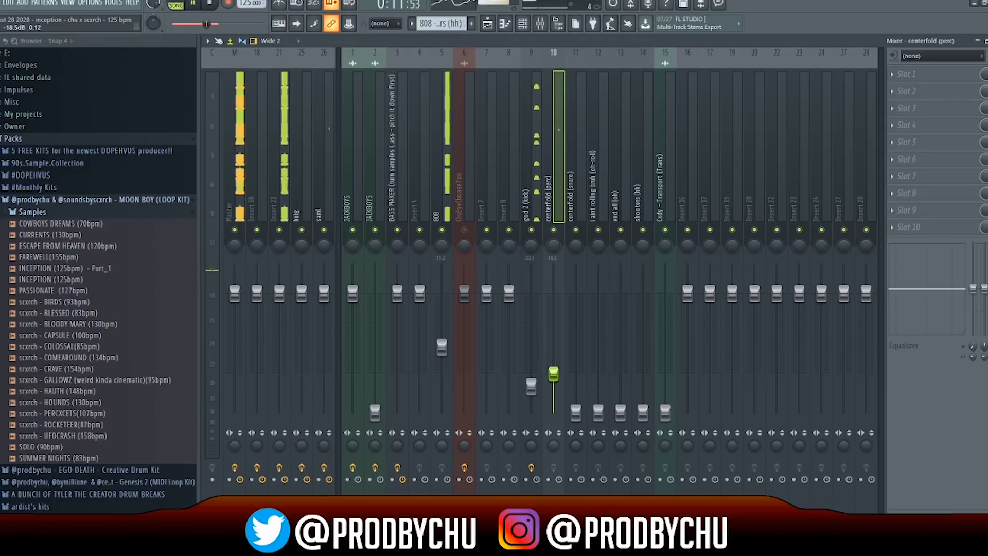
left_click_drag(553, 368, 553, 365)
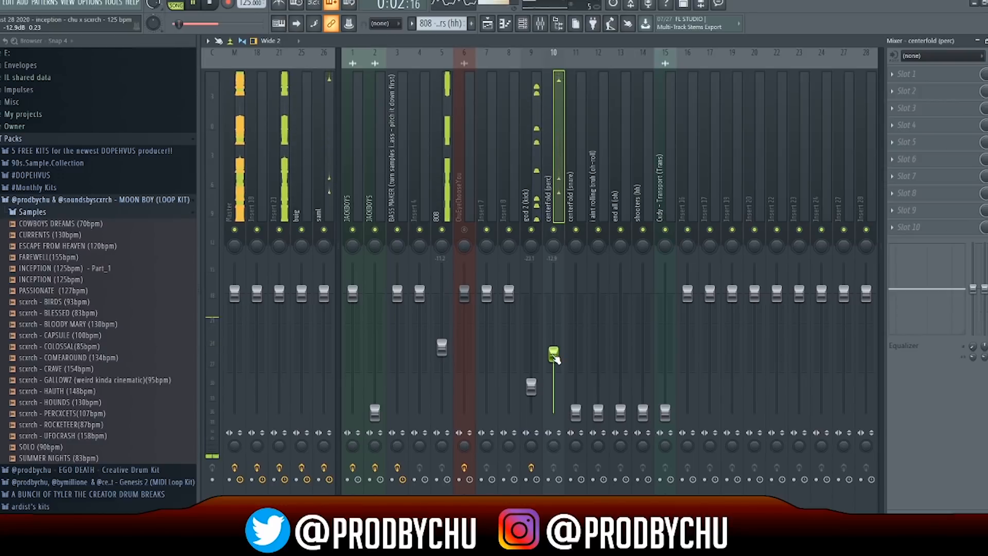
Step: Raise the snare fader to about -12.5 dB, and bring up the end all (oh), shooters (hh) and second JACKBOYS faders
left_click_drag(575, 410, 576, 352)
left_click_drag(620, 412, 642, 361)
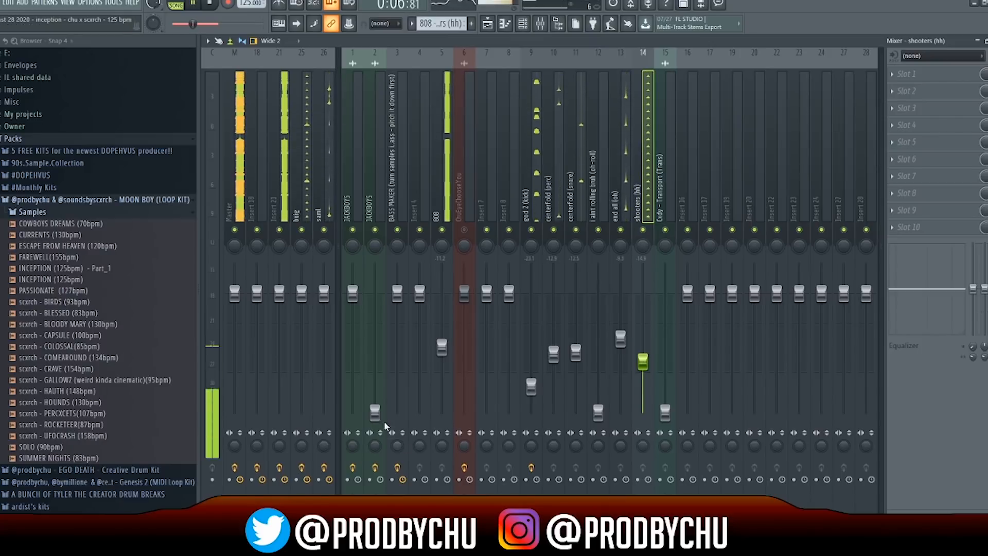
left_click_drag(374, 412, 374, 371)
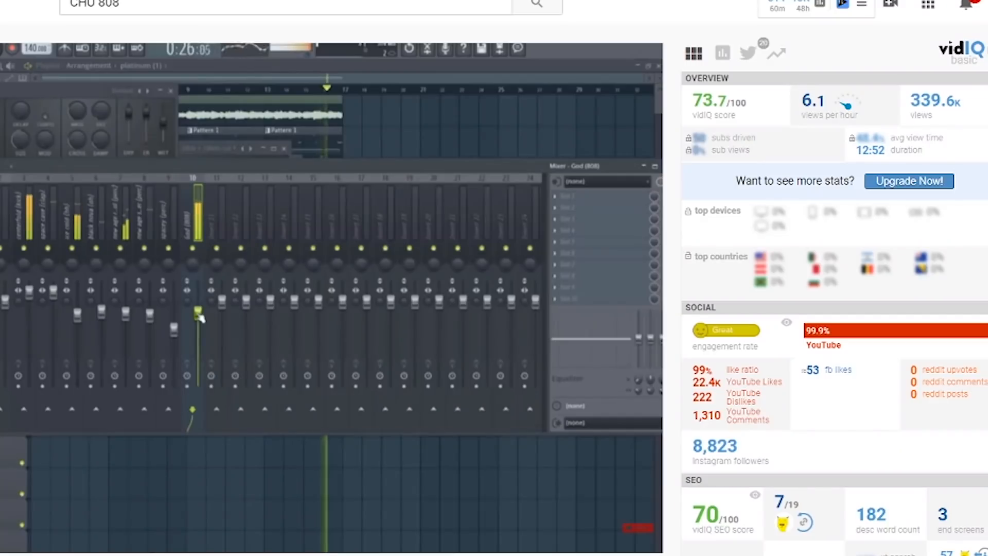
Step: Switch to the YouTube video about 808s and watch its distortion passage in full screen
left_click(408, 414)
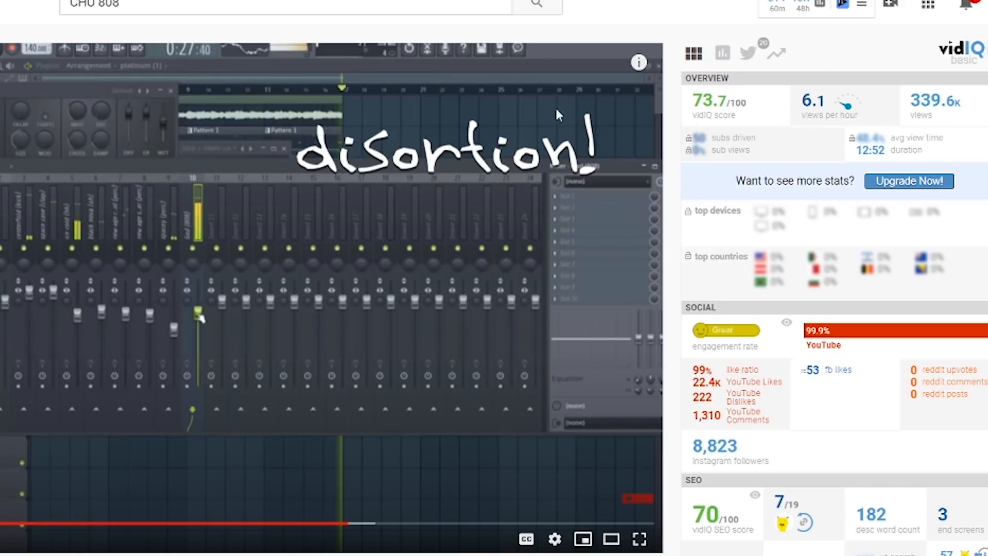
double_click(543, 188)
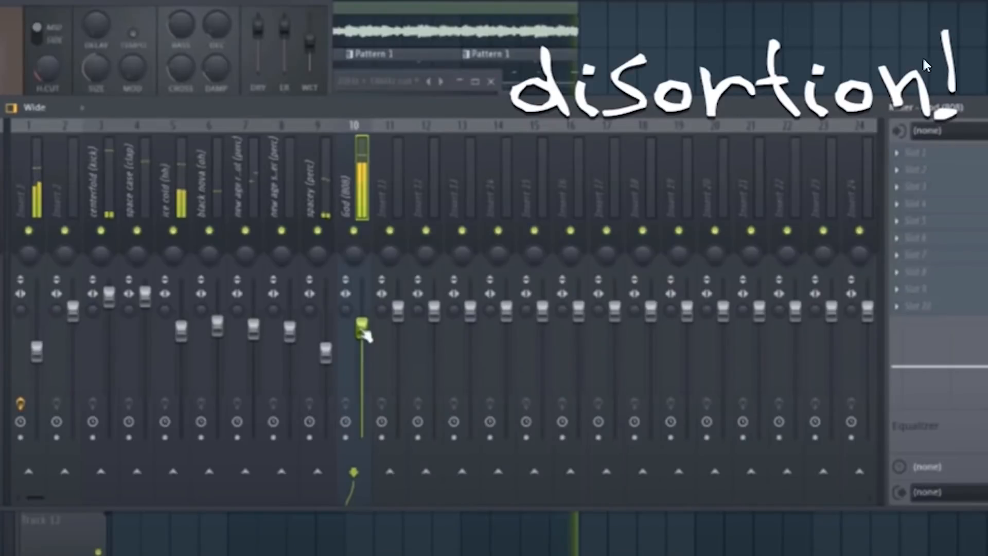
left_click(745, 176)
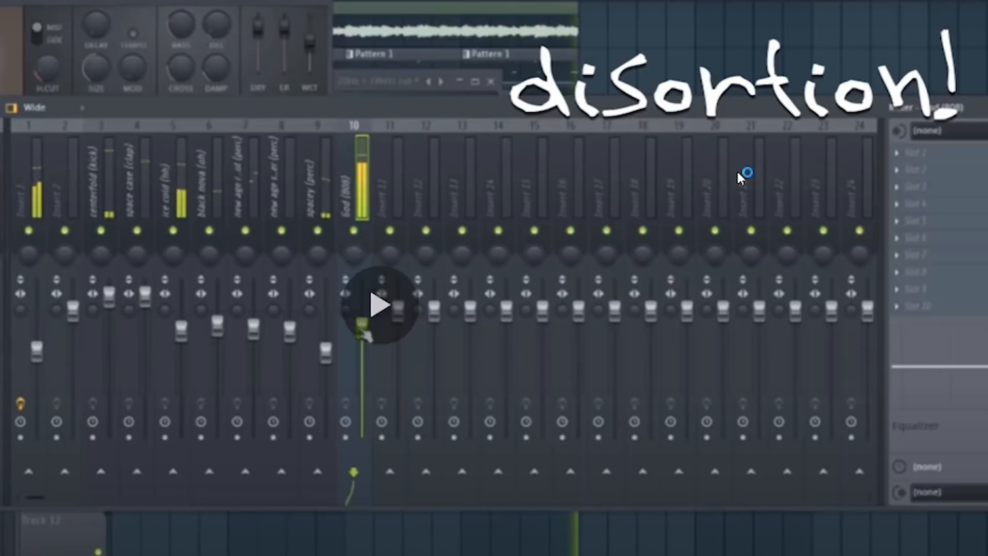
Step: Leave the full-screen video, then raise the shooters (hh) fader to about -15.3 dB and bring up the second JACKBOYS fader
key("Escape")
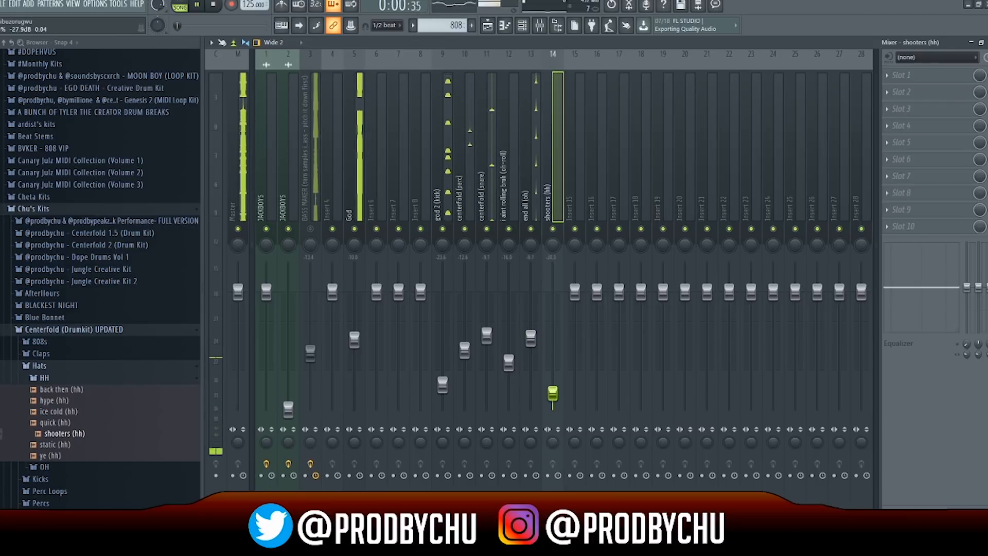
left_click_drag(552, 393, 553, 360)
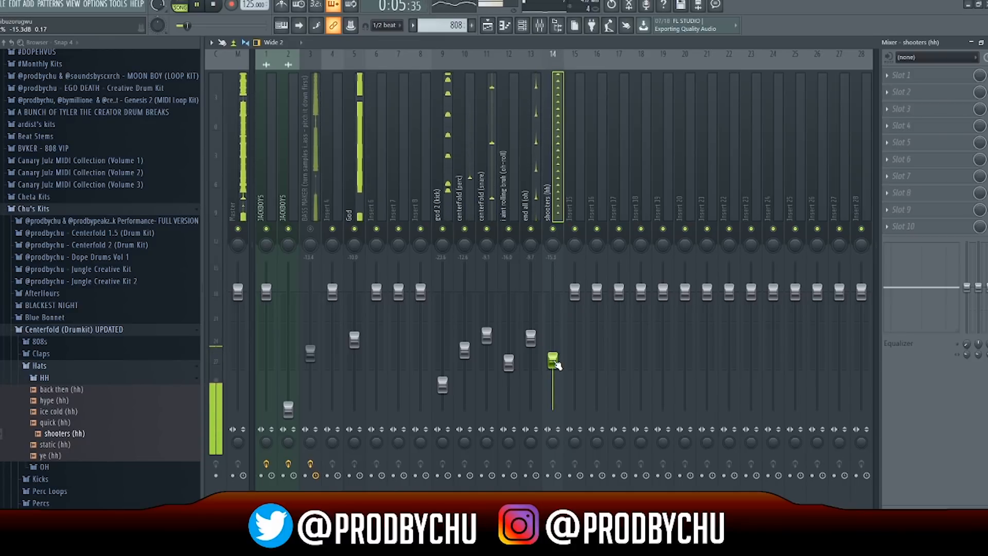
left_click_drag(289, 407, 289, 373)
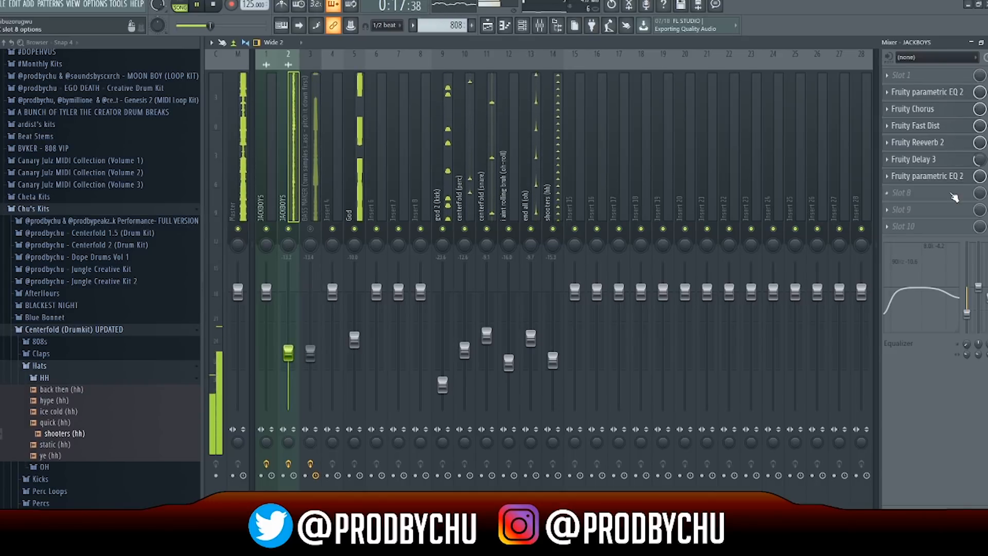
Step: Add Fruity Reeverb 2 to slot 10 of the second JACKBOYS insert and load its GOD'S ROOM preset
left_click(887, 226)
left_click(649, 133)
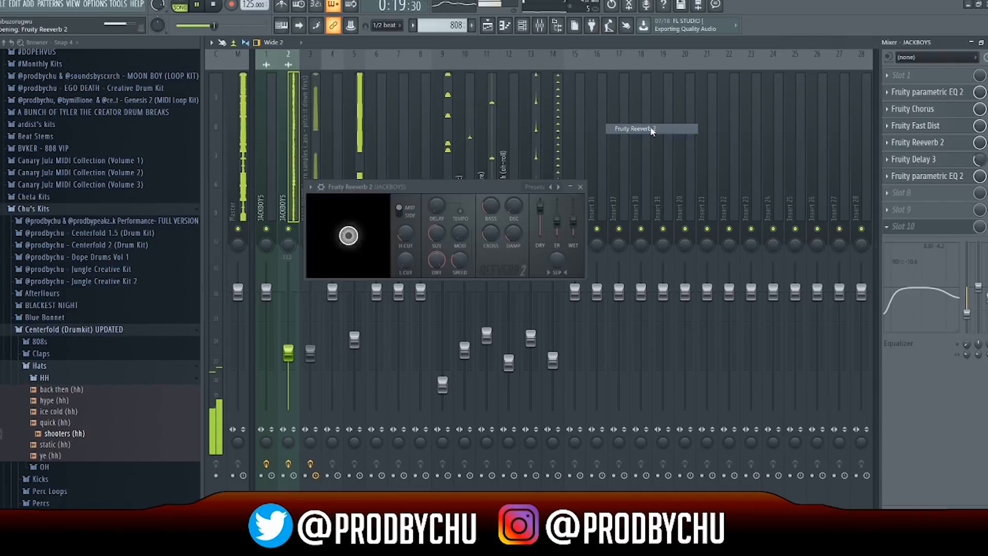
left_click(558, 187)
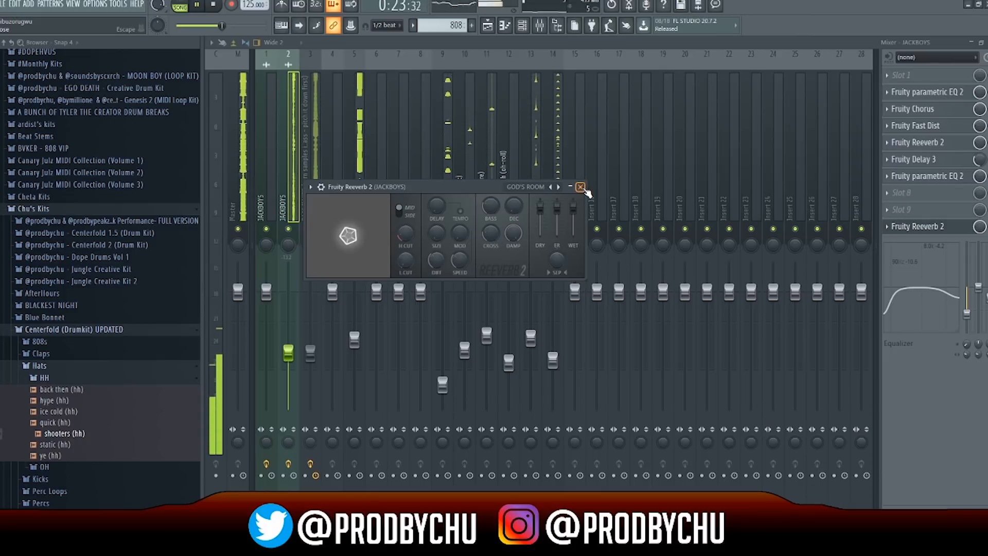
left_click(581, 186)
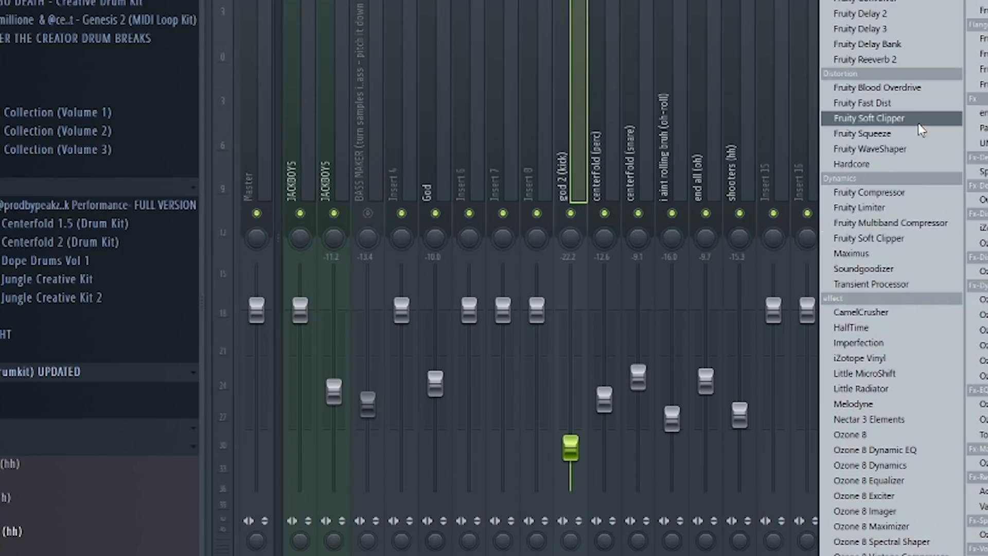
Step: Add Fruity Fast Dist and CamelCrusher to the god 2 (kick) insert, and switch CamelCrusher to the British Clean patch
left_click(909, 110)
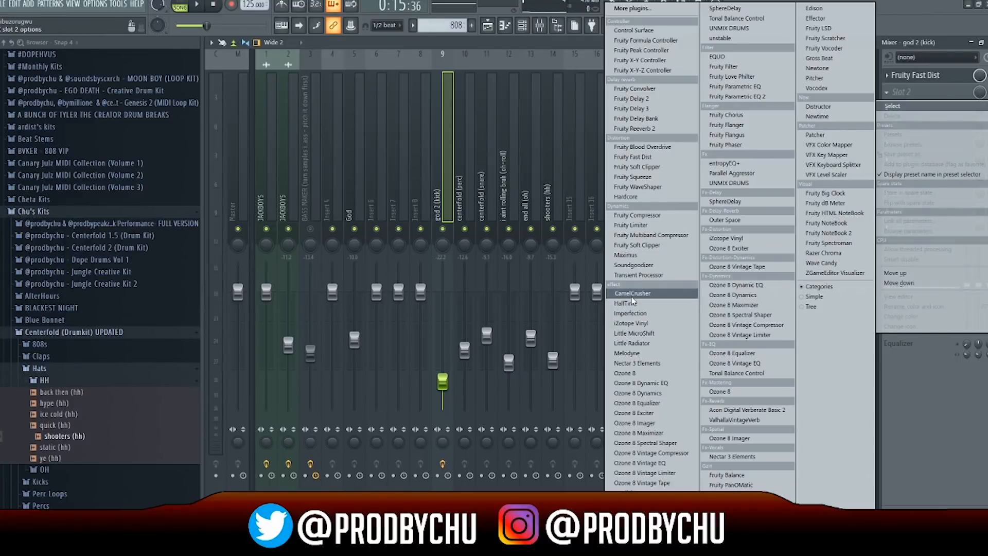
left_click(630, 298)
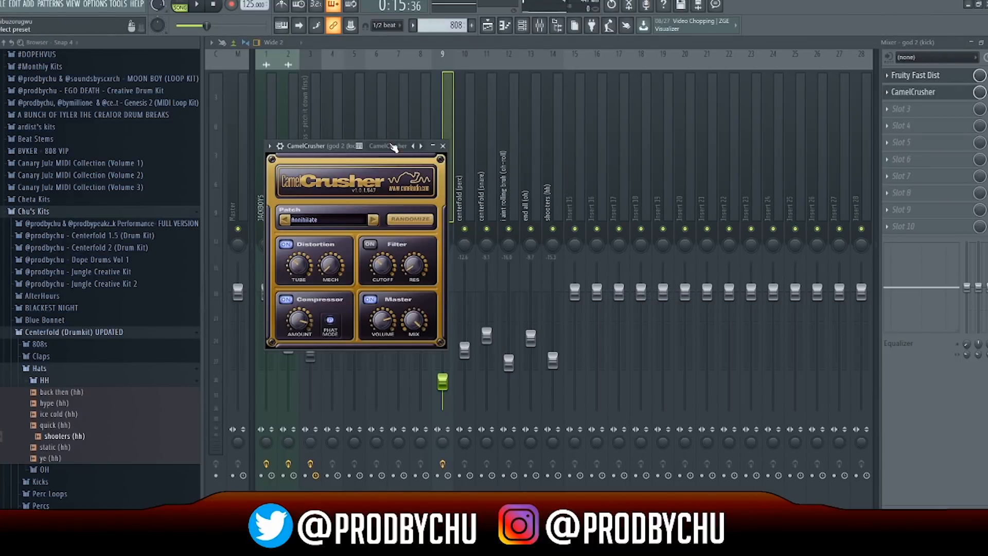
left_click_drag(375, 147, 441, 146)
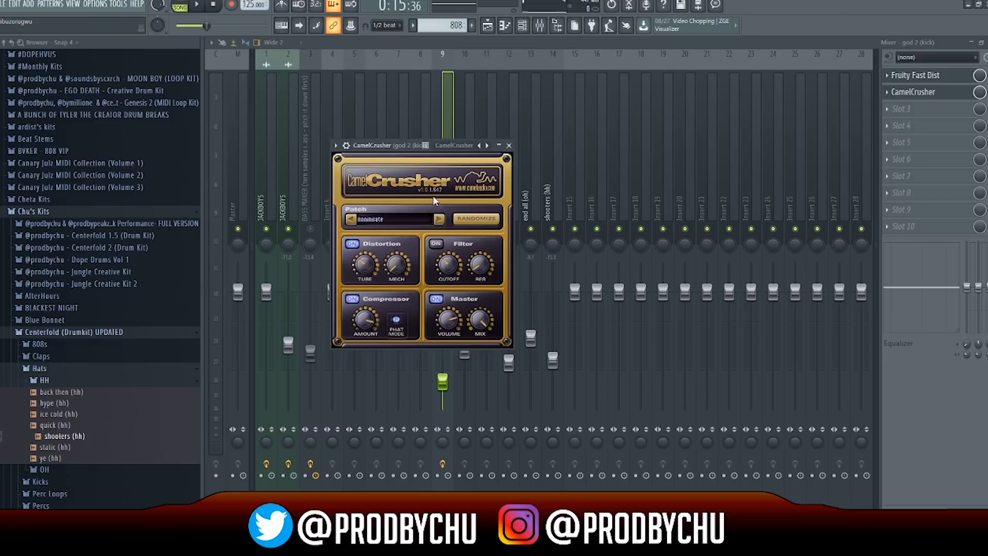
left_click(439, 220)
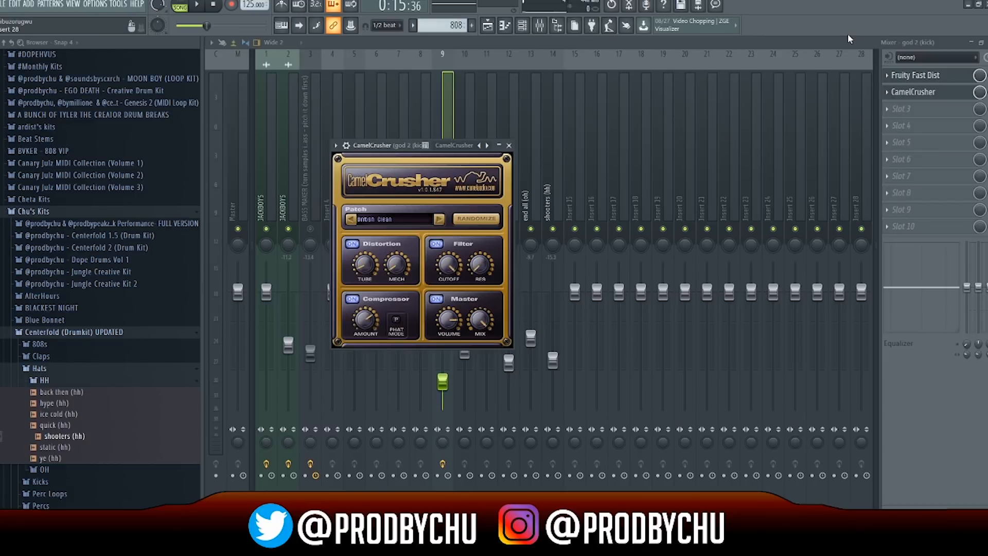
left_click(825, 45)
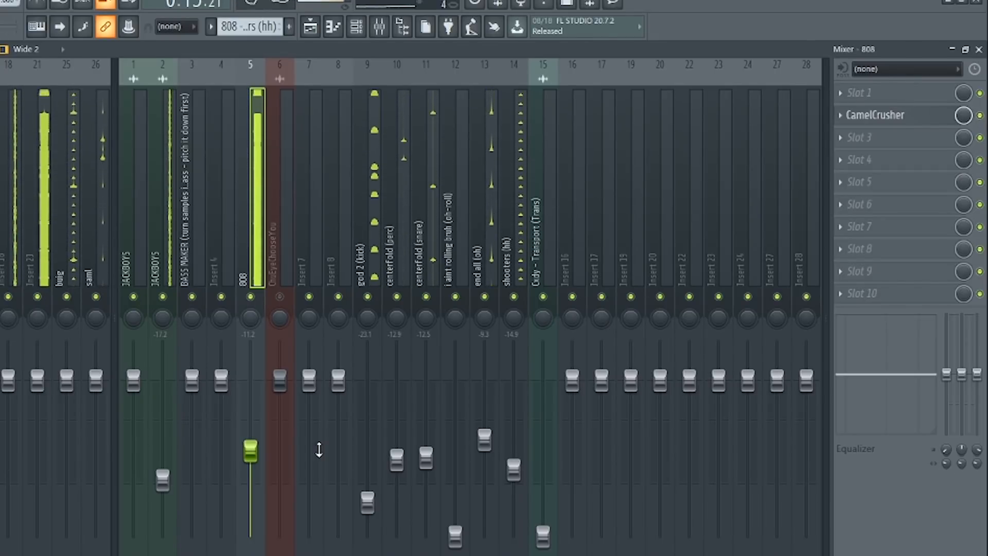
Step: Add a Fruity parametric EQ 2 before and another after CamelCrusher on the 808 insert, in slots 1 and 3
left_click(842, 103)
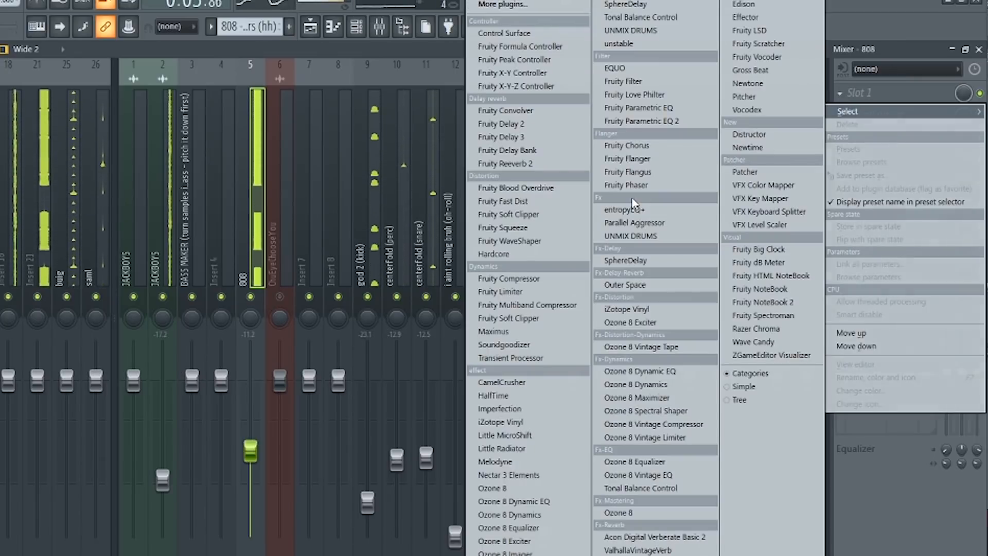
left_click(677, 123)
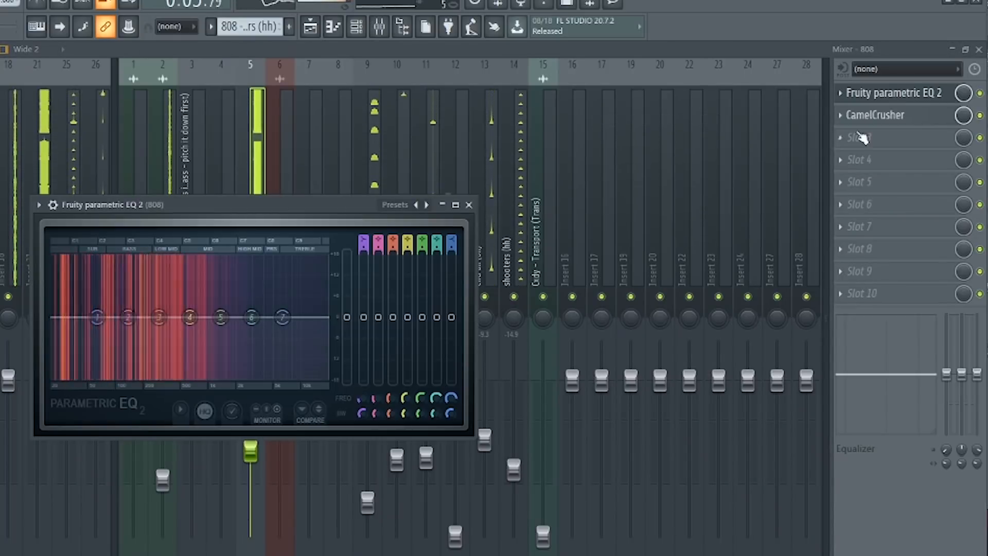
left_click(841, 139)
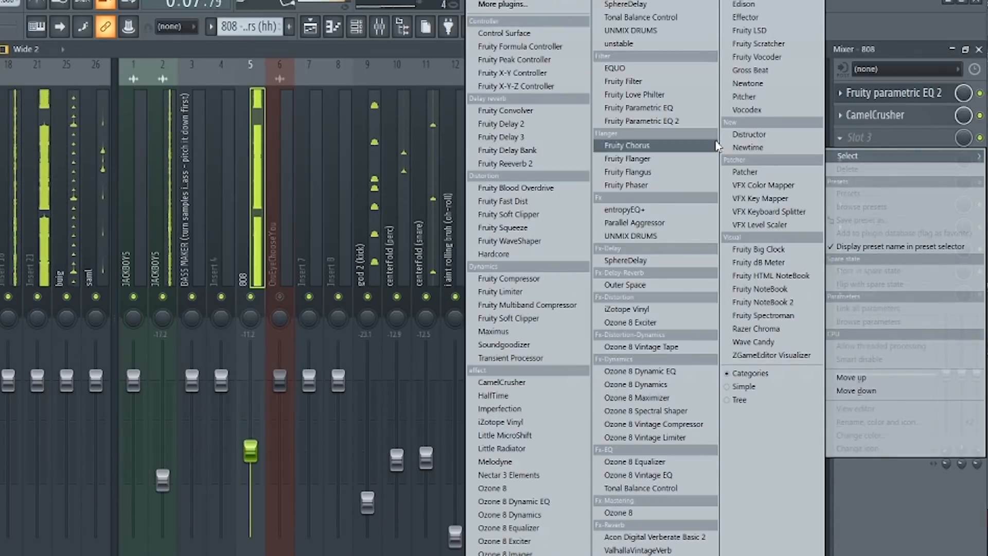
left_click(699, 122)
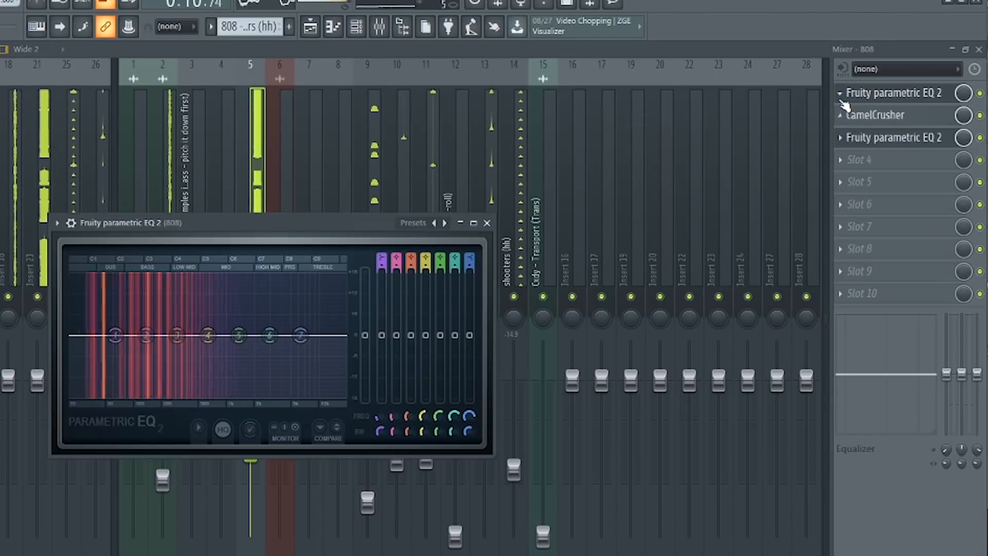
Step: Load the 808 30HZ CUT preset in the Fruity parametric EQ 2 that precedes CamelCrusher
left_click(871, 100)
left_click(875, 103)
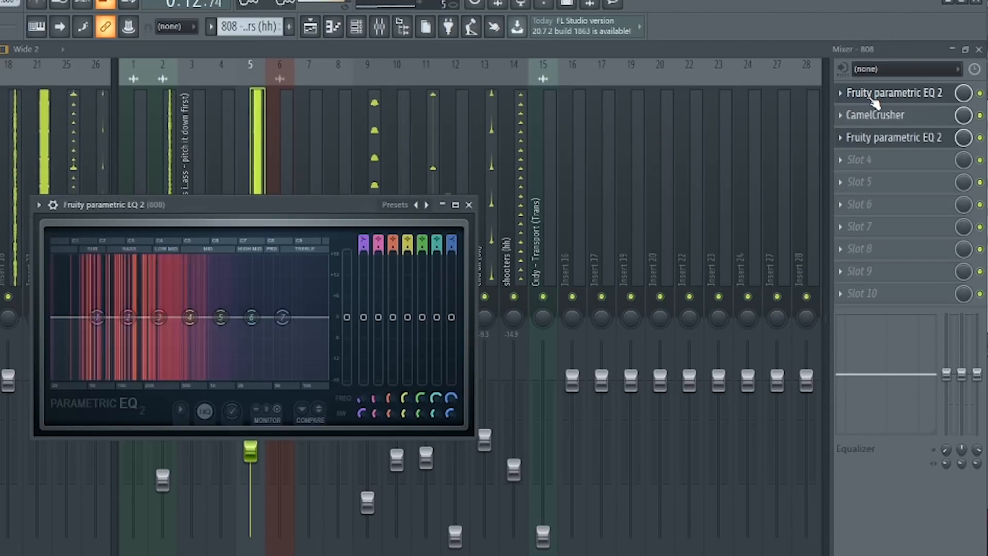
left_click(427, 205)
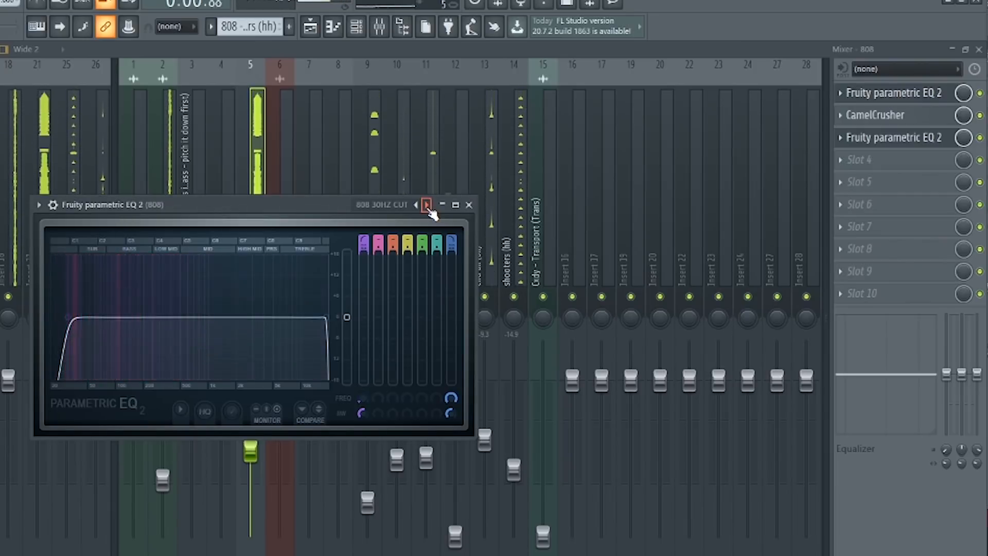
Step: Shape the EQ after CamelCrusher by lowering bands 1, 5 and 7, slightly boosting band 2 and moving band 6 into the treble
left_click(856, 143)
left_click(856, 146)
left_click_drag(329, 352, 217, 354)
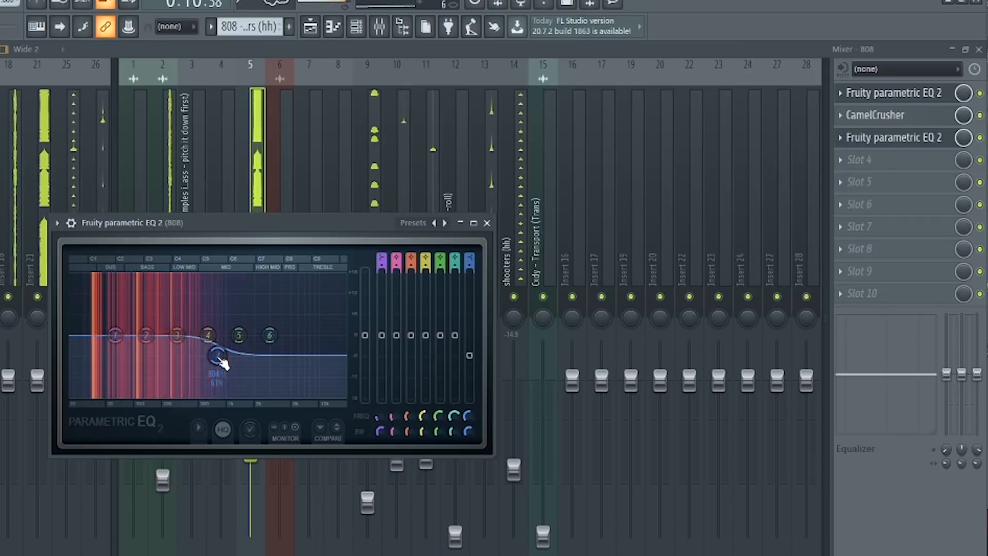
left_click_drag(270, 337, 336, 323)
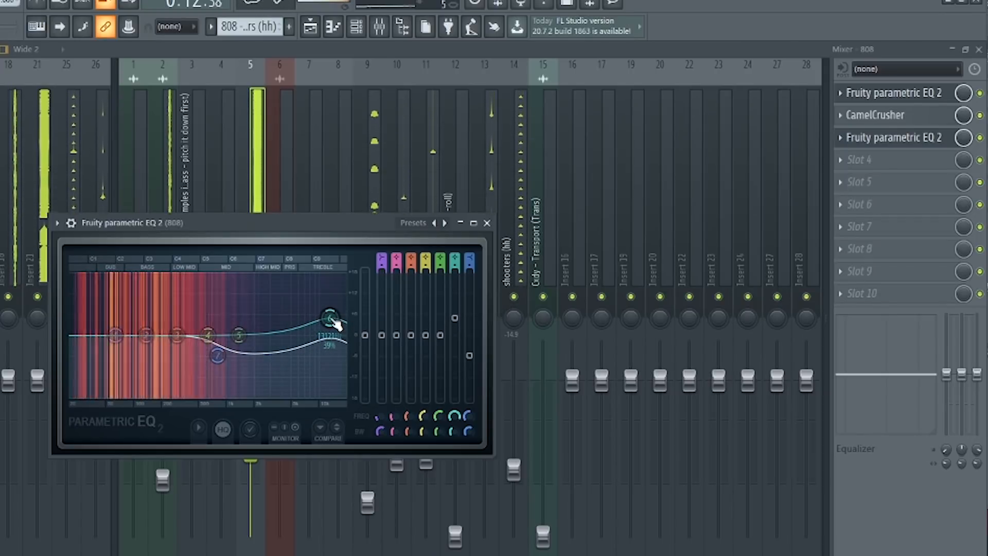
left_click_drag(239, 337, 260, 351)
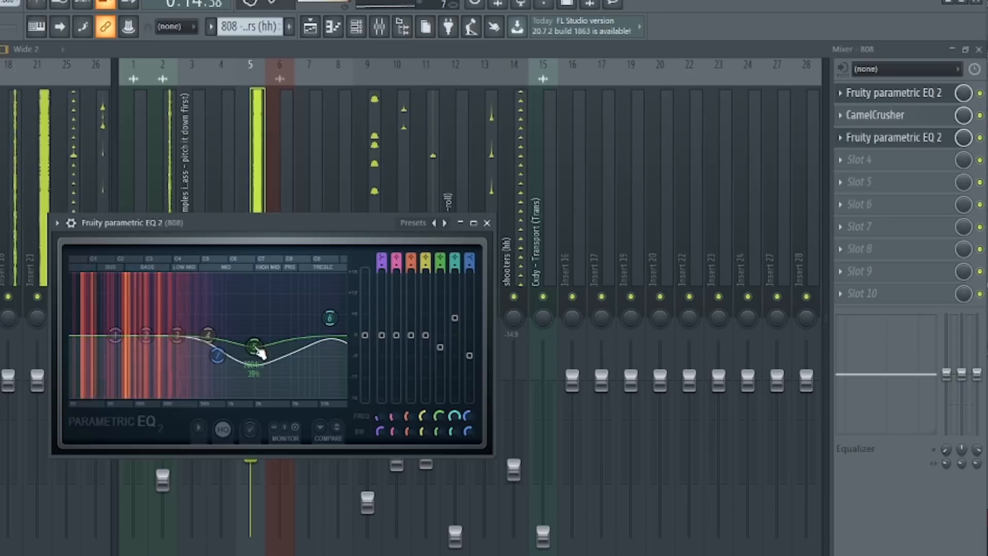
left_click_drag(149, 339, 73, 340)
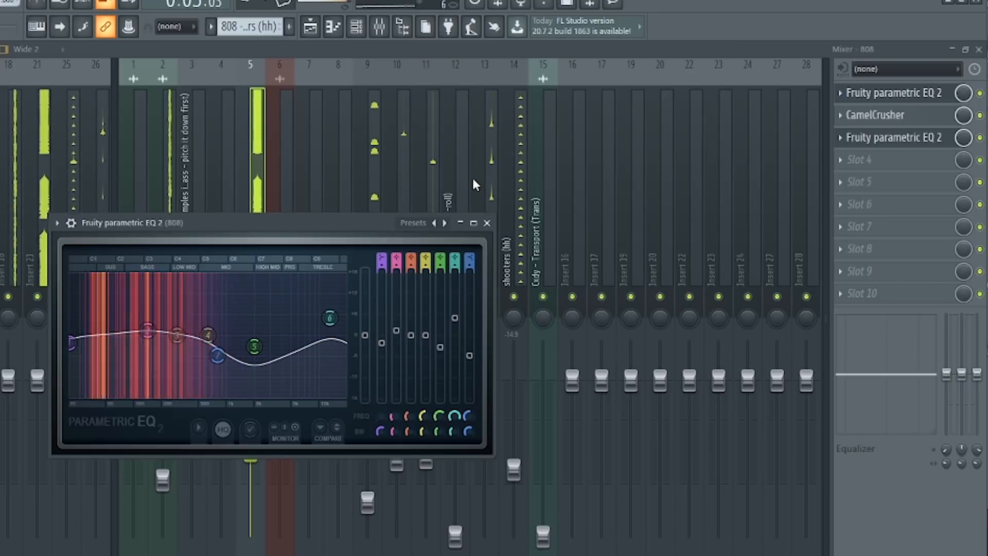
left_click_drag(330, 318, 330, 324)
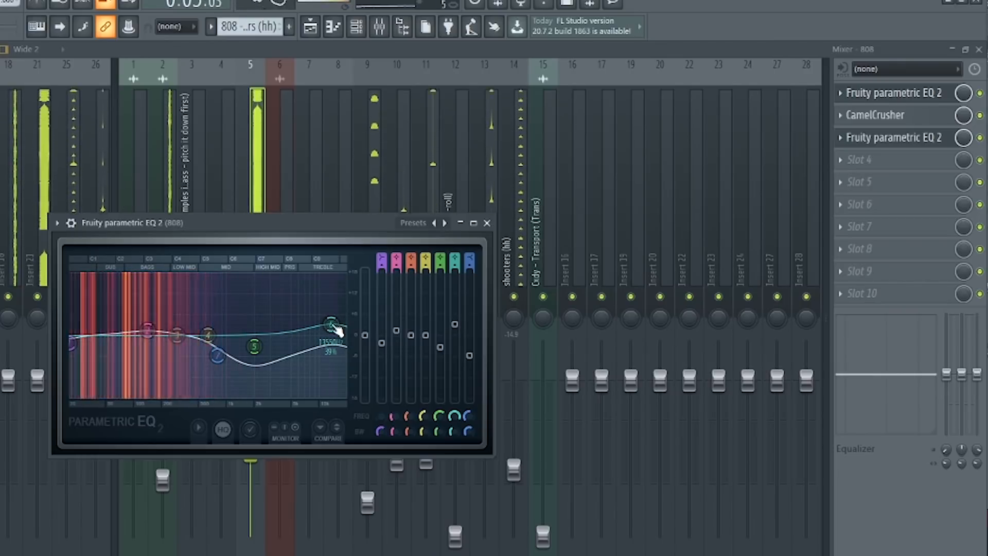
left_click_drag(330, 324, 333, 335)
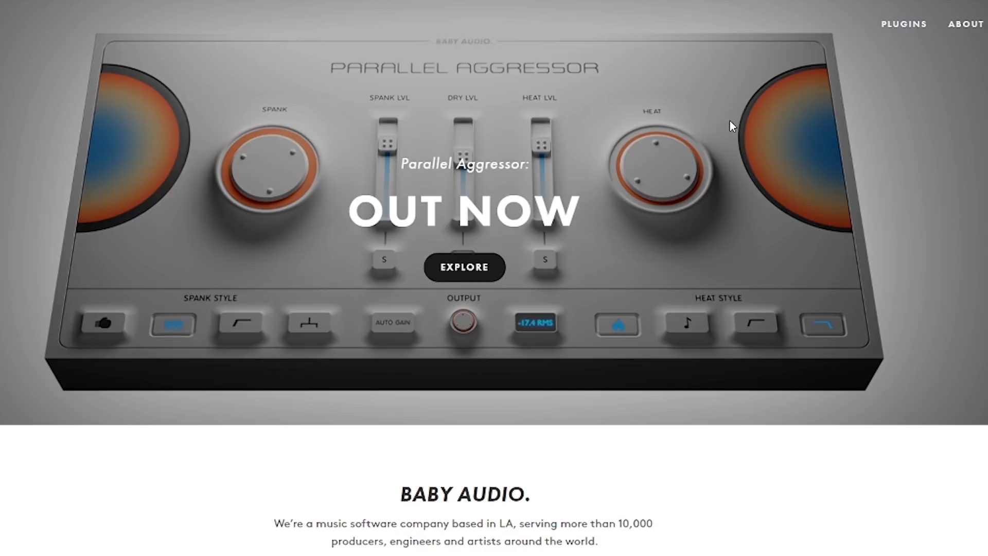
Step: Browse the Baby Audio website and open the Parallel Aggressor product page
scroll(731, 122, "down", 2)
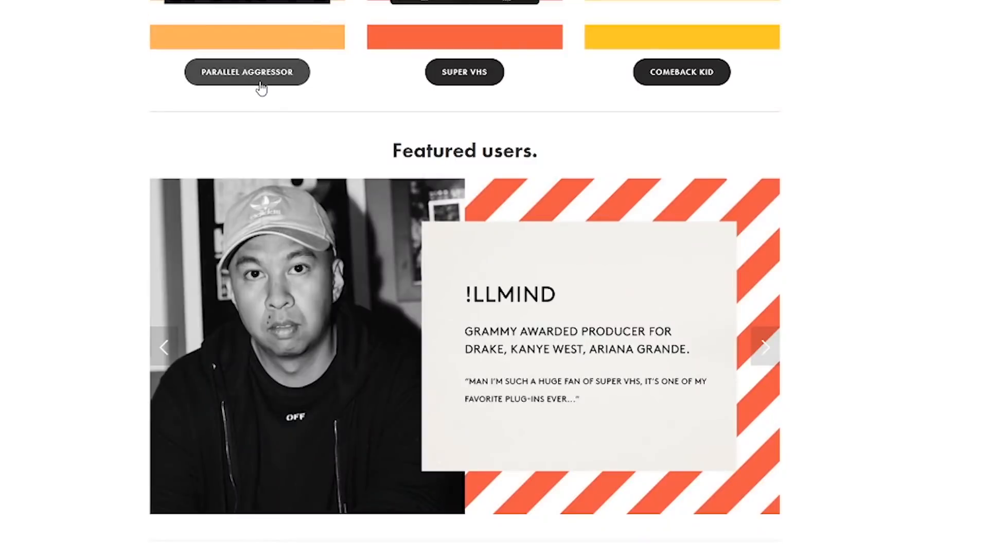
left_click(259, 86)
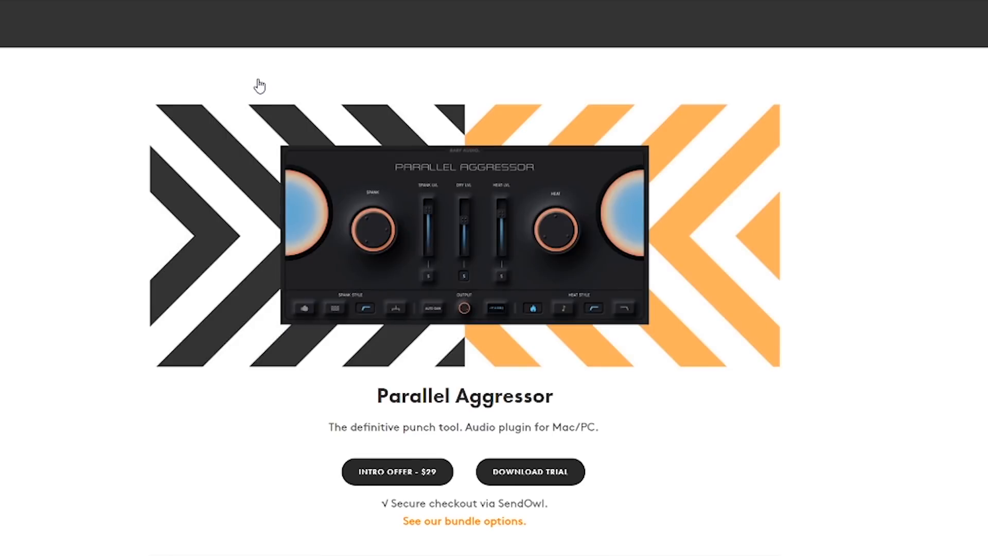
scroll(260, 85, "down", 2)
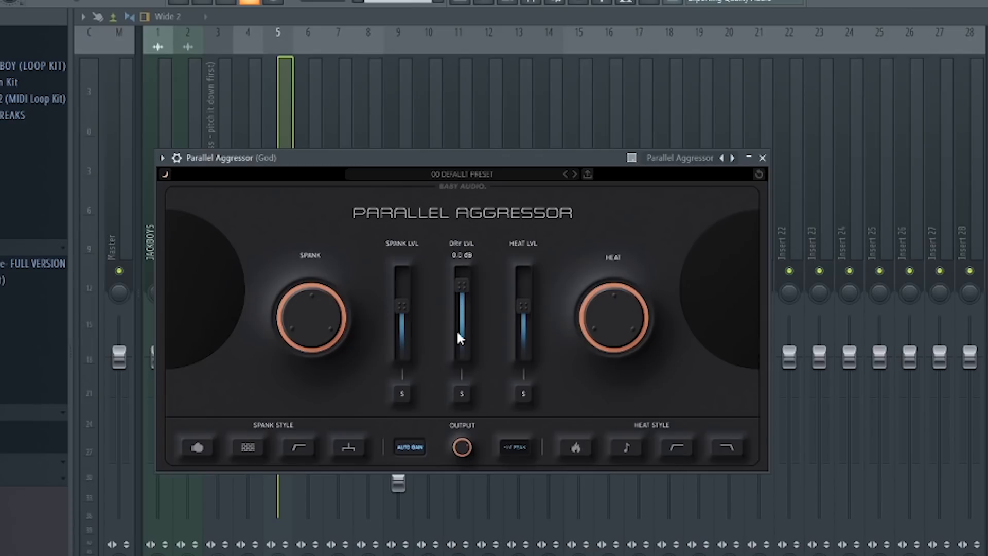
Step: Move the Parallel Aggressor window aside on the God insert and browse its presets through 09 BACKING VOCAL HEAT - AS
mouse_move(401, 274)
left_click_drag(490, 162, 665, 187)
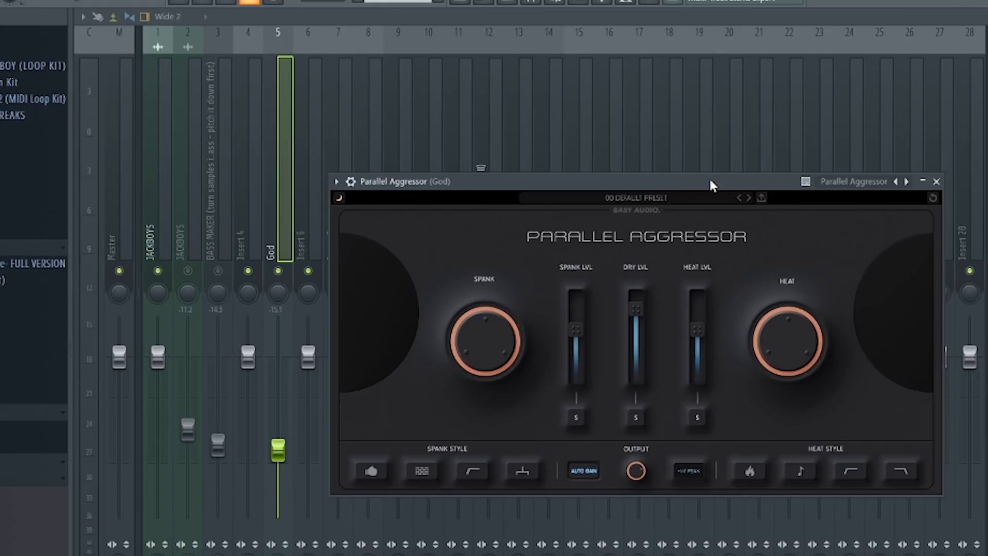
left_click(748, 197)
left_click(749, 197)
left_click(748, 197)
left_click(749, 197)
left_click(749, 197)
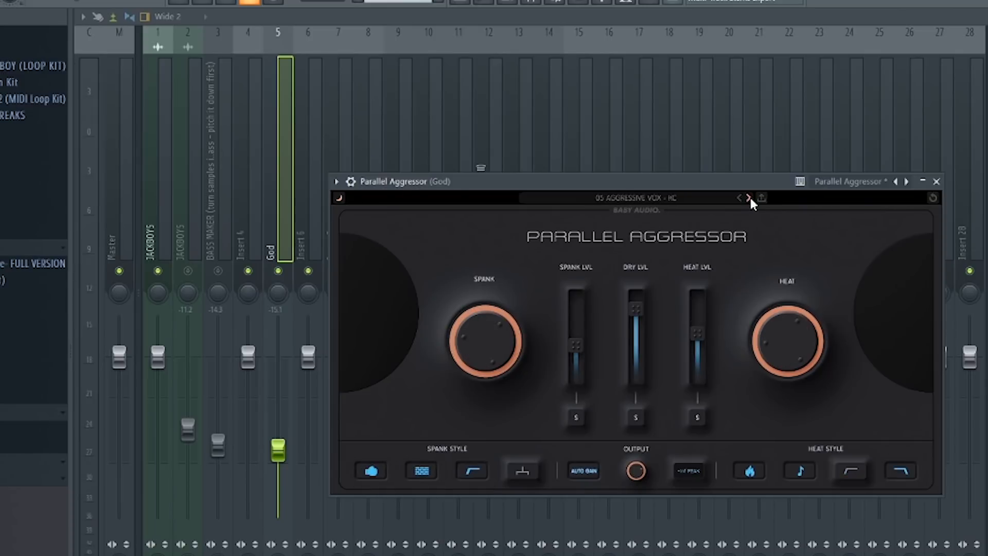
left_click(748, 198)
left_click(749, 198)
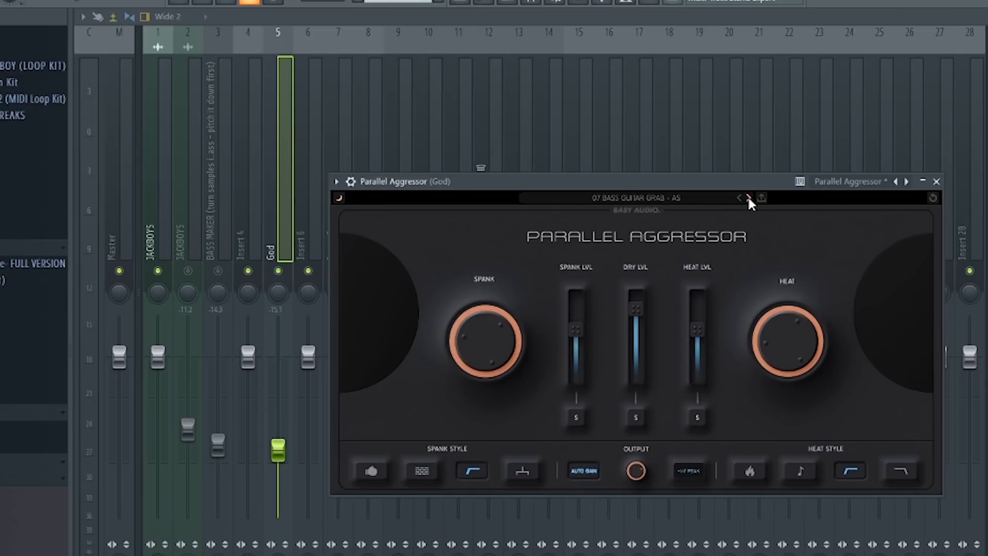
left_click(749, 198)
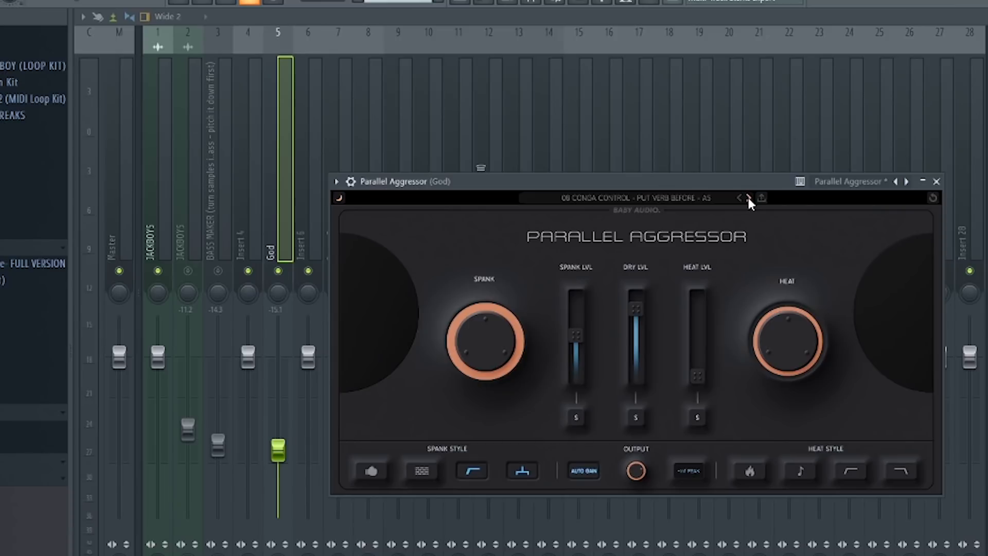
left_click(749, 198)
Step: Adjust Parallel Aggressor's Heat knob, lower its dry level and open its preset list
mouse_move(782, 360)
left_mouse_down()
mouse_move(782, 469)
mouse_move(778, 342)
left_mouse_up()
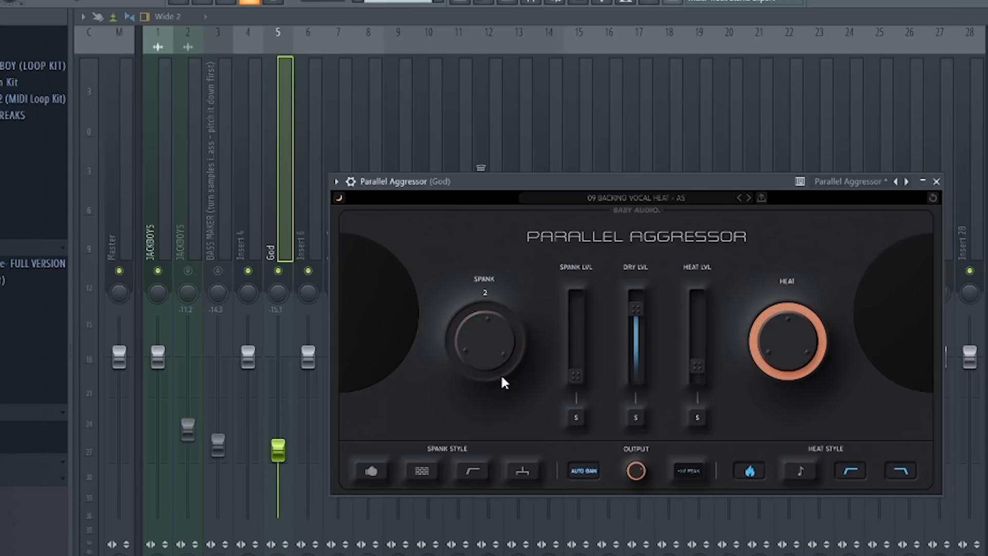
mouse_move(632, 309)
left_click_drag(635, 323, 635, 337)
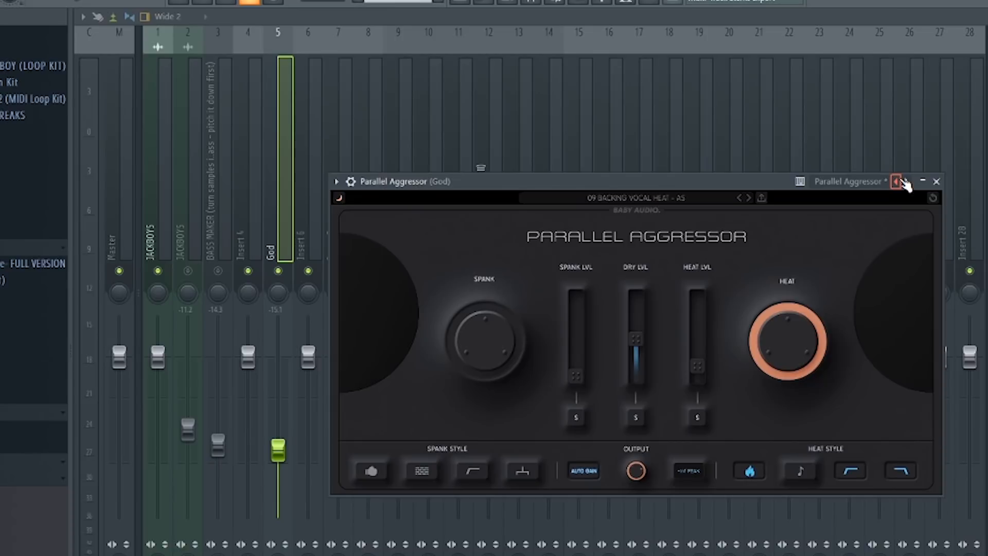
left_click(751, 197)
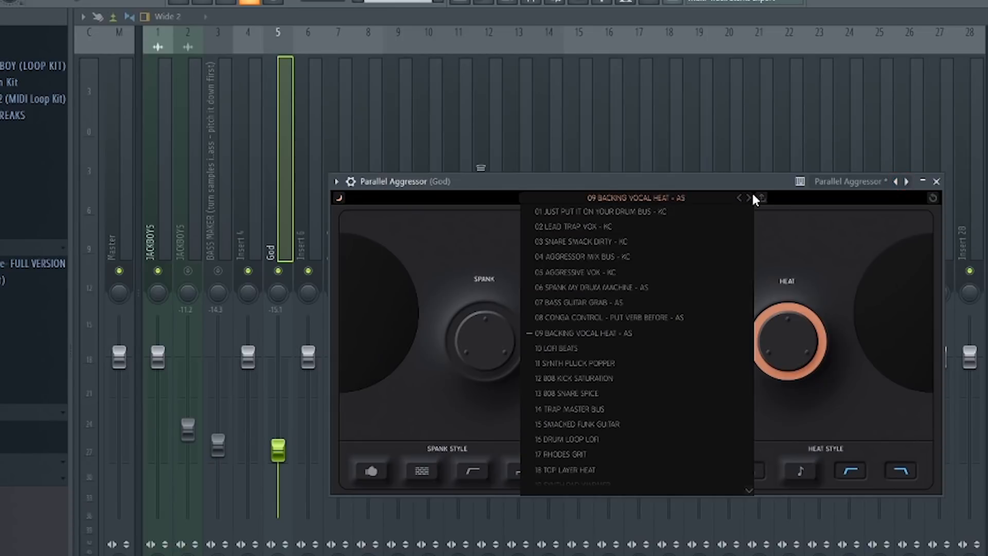
left_click(628, 298)
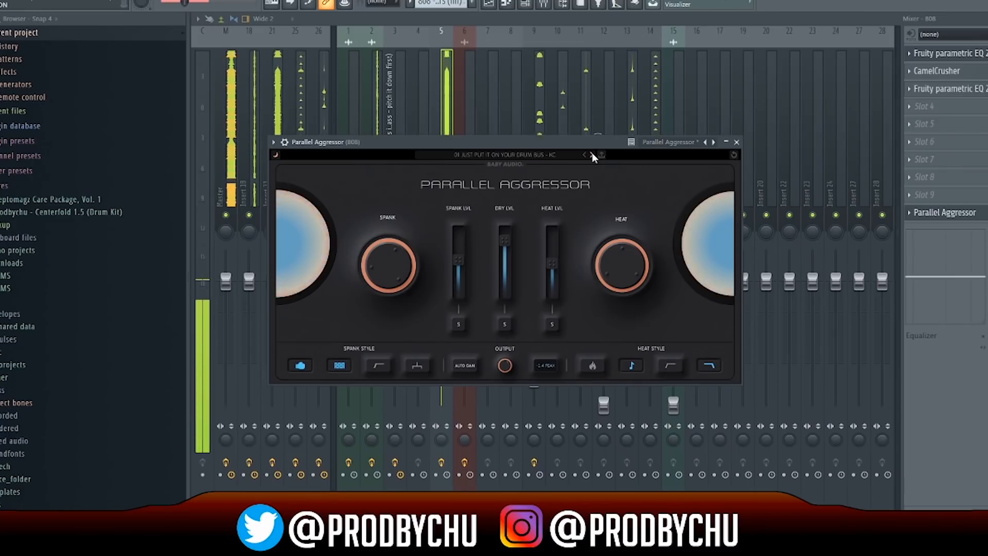
Step: Audition Parallel Aggressor presets 02 to 06 on the 808, return to 01 JUST PUT IT ON YOUR DRUM BUS - KC and close the plugin
left_click(591, 155)
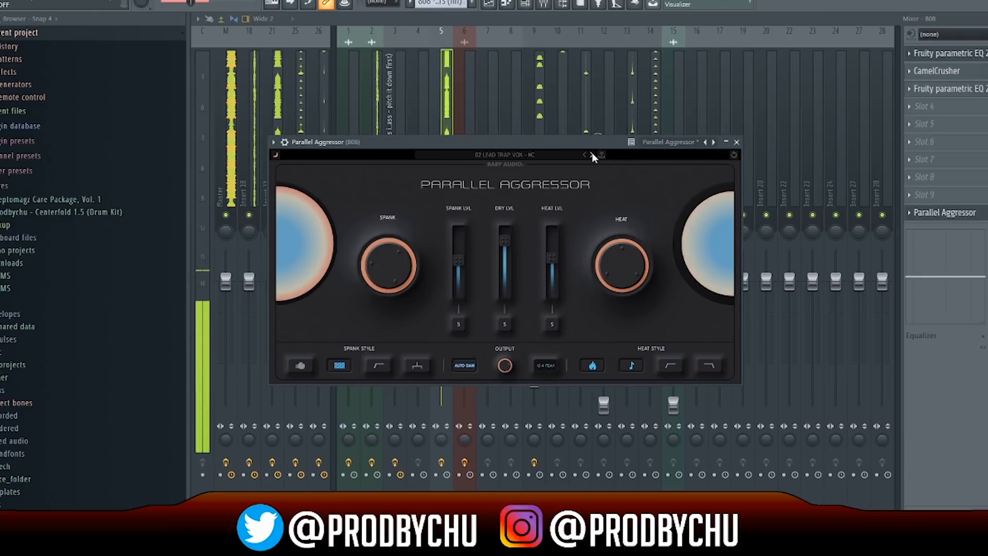
left_click(591, 155)
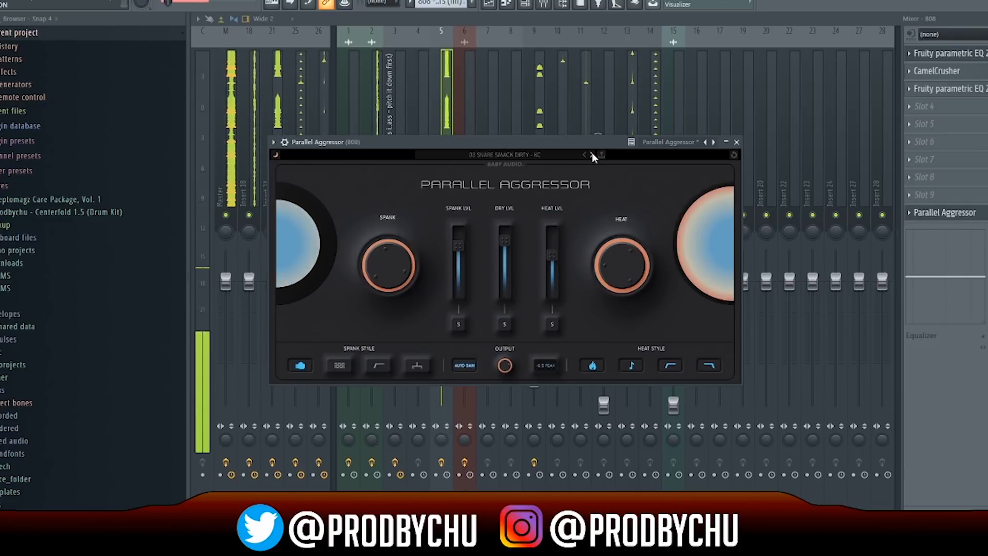
left_click(592, 154)
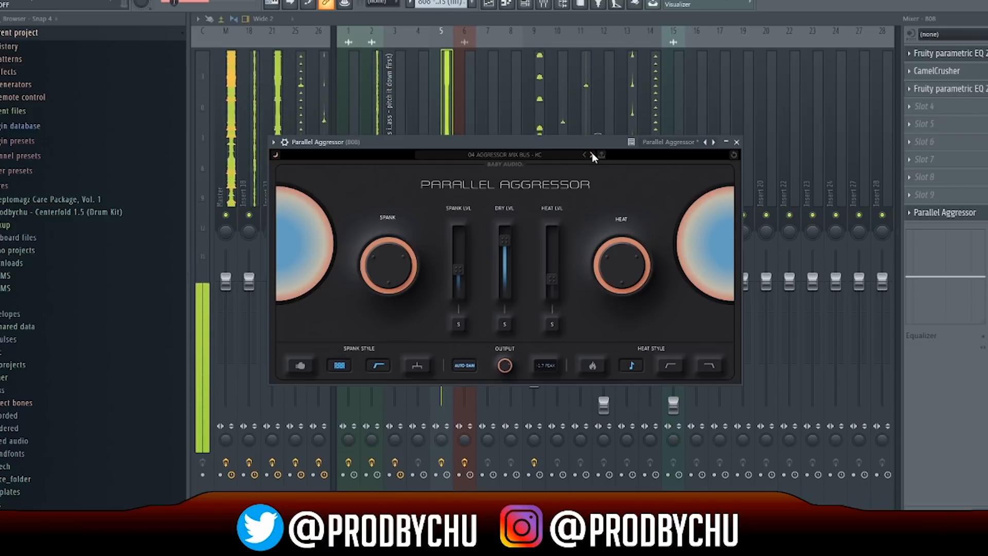
left_click(592, 154)
left_click(592, 154)
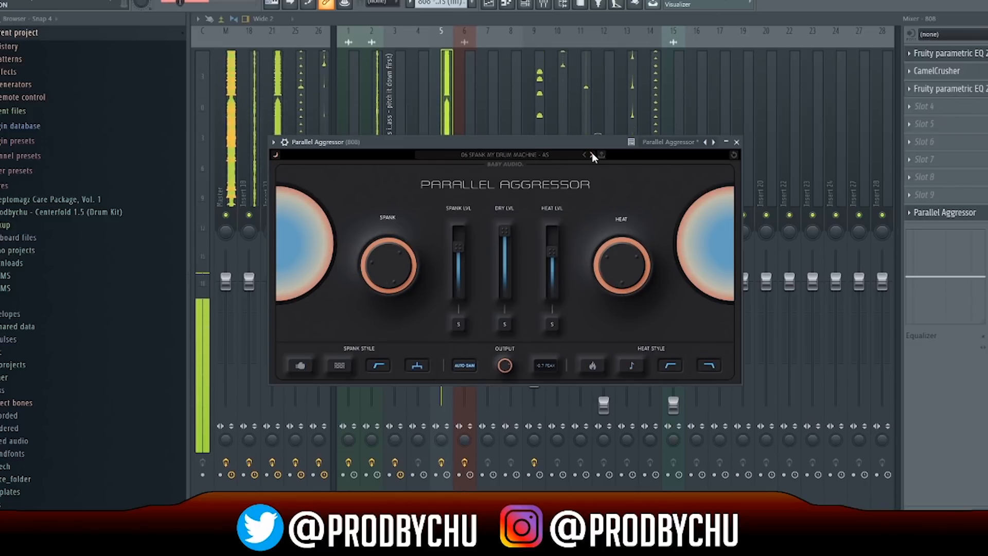
left_click(583, 154)
left_click(583, 154)
left_click(582, 155)
left_click(583, 155)
left_click(583, 155)
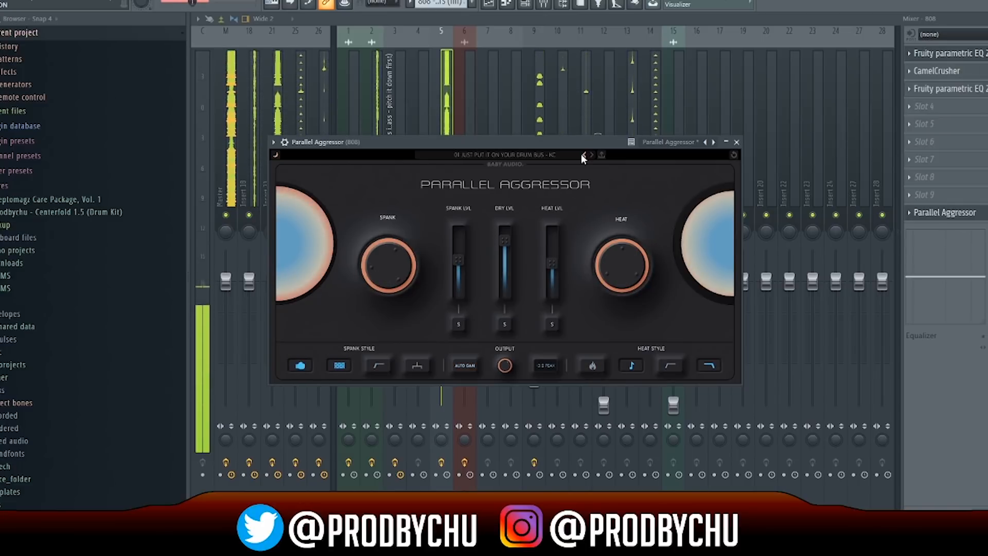
left_click(736, 142)
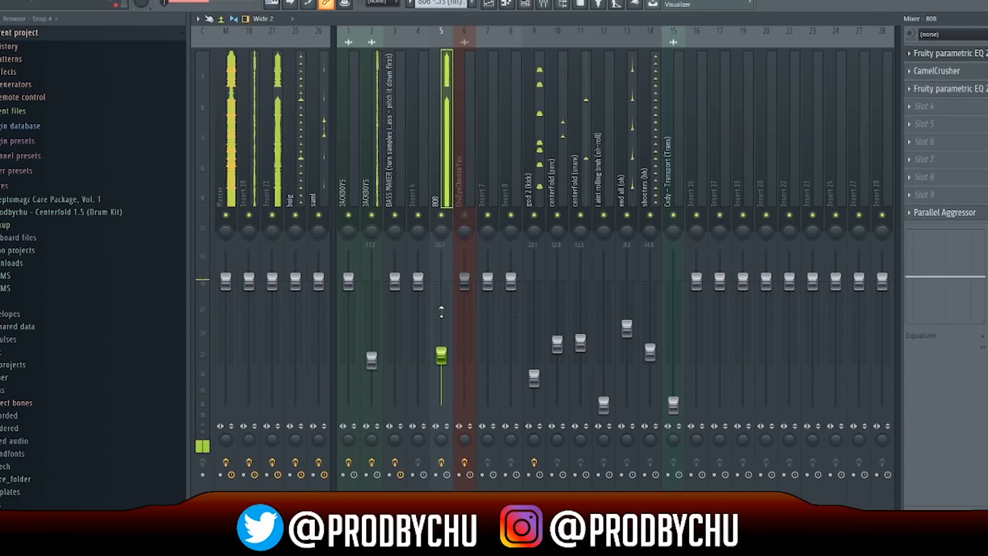